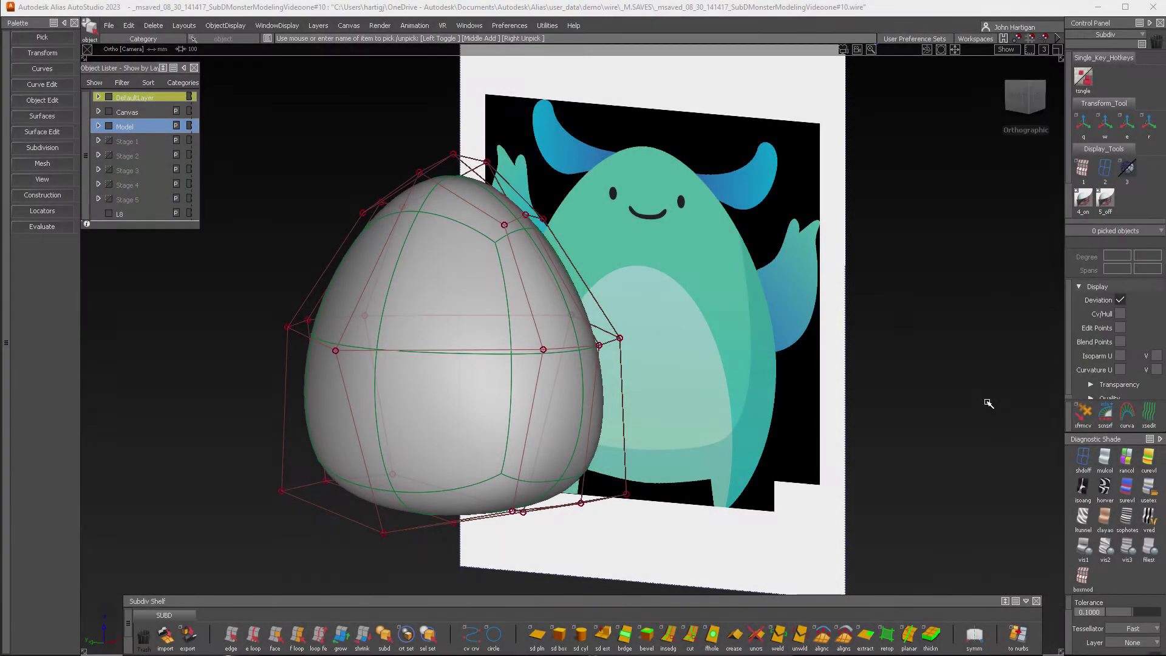
Step: Try to extrude the two bottom faces on one side of the egg-shaped body downward along their normals into a leg
left_click_drag(579, 386, 549, 386, "alt+shift")
middle_click_drag(679, 466, 782, 431, "alt+shift")
left_click_drag(783, 432, 708, 385, "alt+shift")
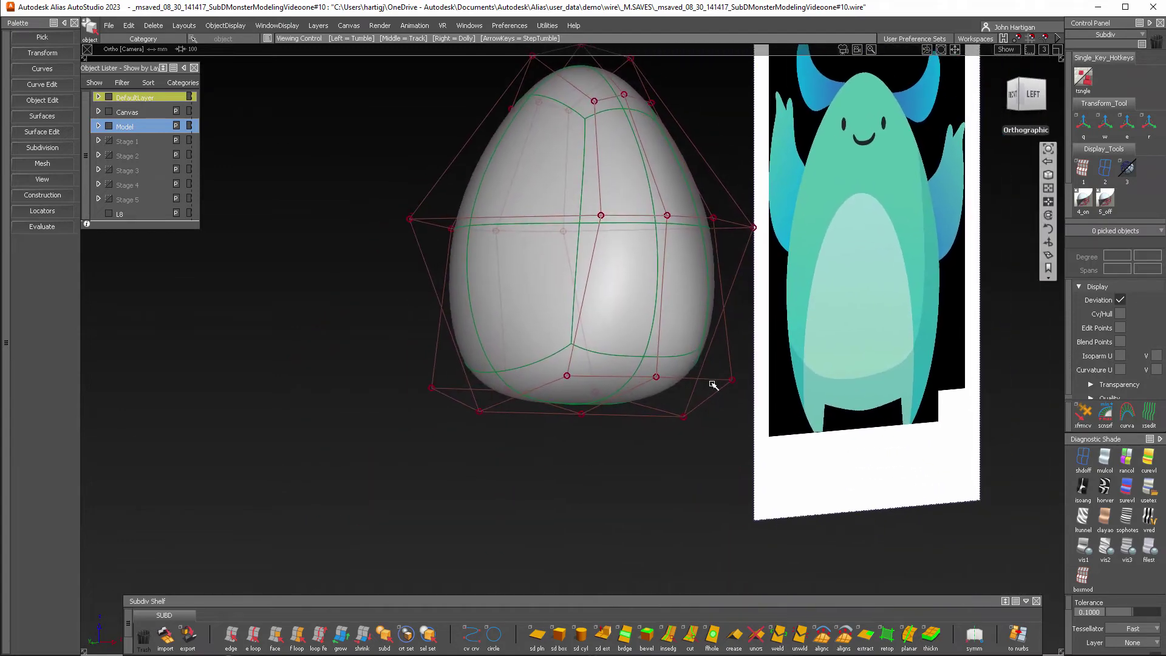
left_click(42, 148)
left_click(44, 168)
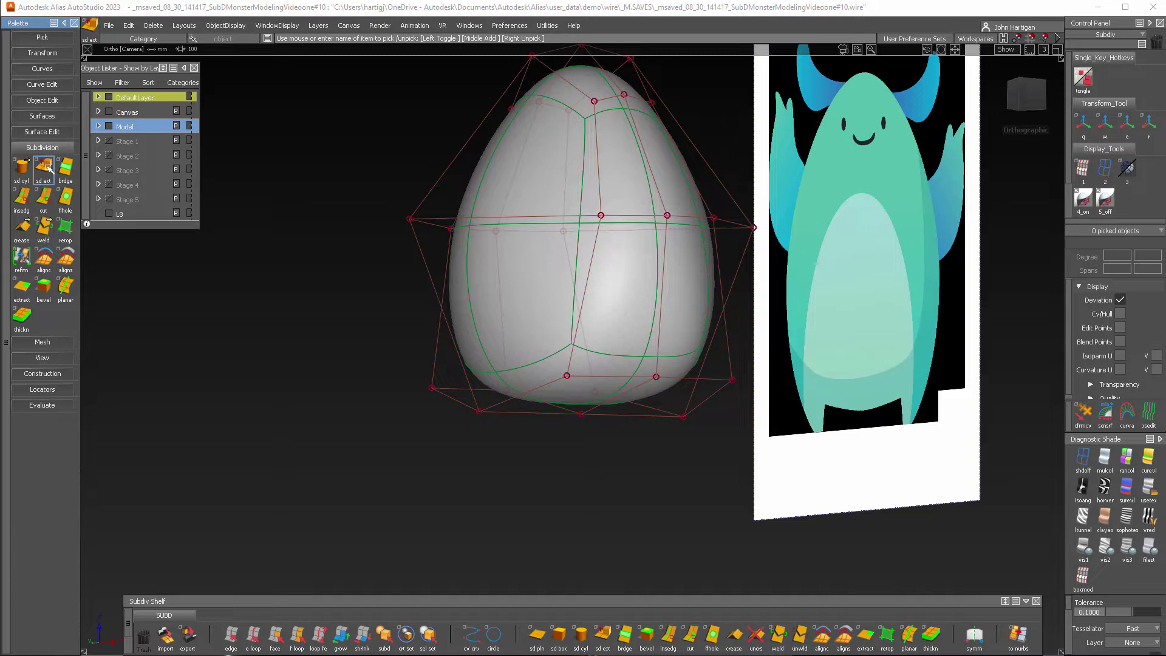
double_click(48, 169)
left_click_drag(588, 258, 279, 292)
left_click(539, 351)
left_click_drag(555, 463, 599, 377, "alt+shift")
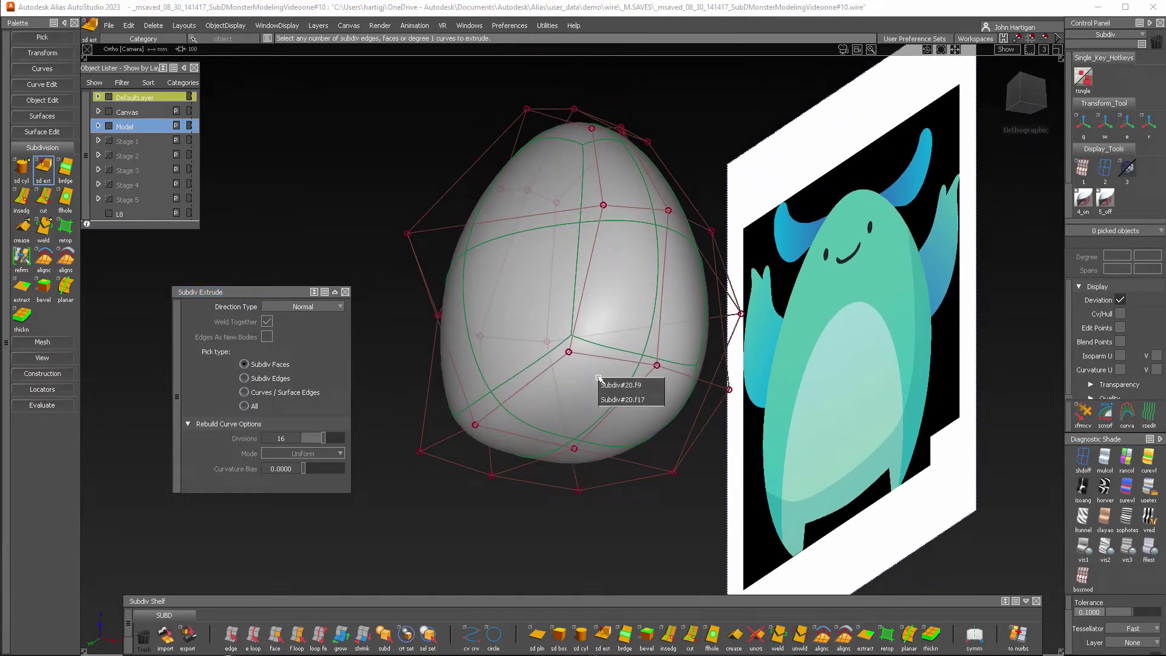
left_click(599, 378)
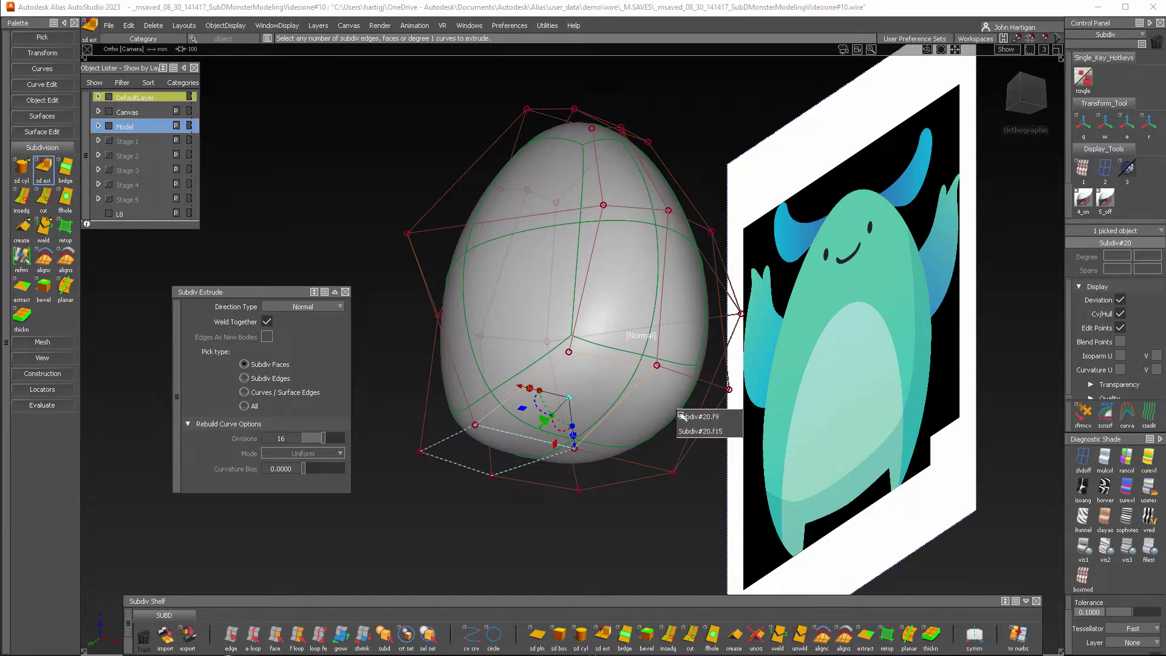
left_click(690, 422)
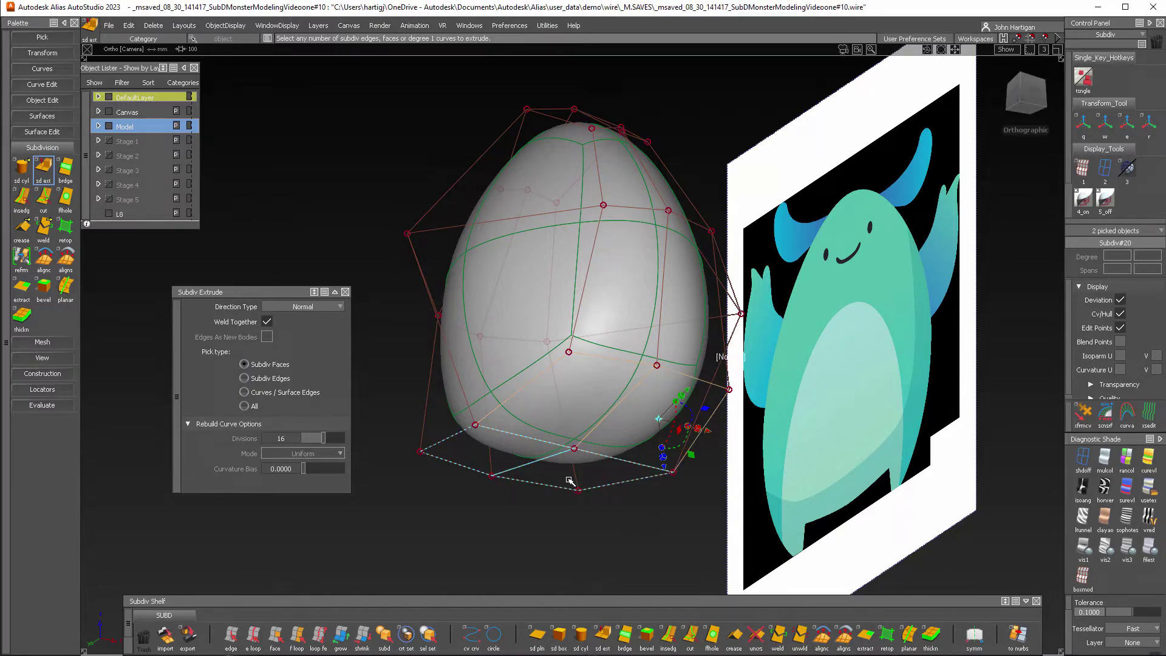
left_click_drag(610, 387, 627, 362, "alt+shift")
left_click(690, 433)
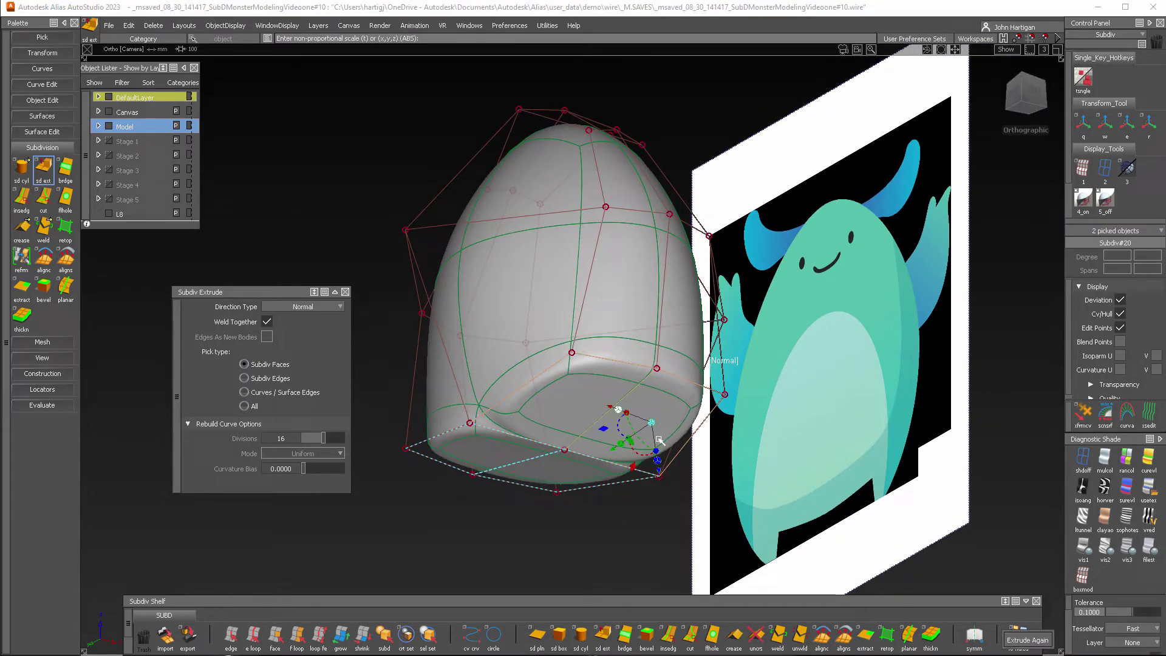
left_click_drag(652, 424, 658, 517)
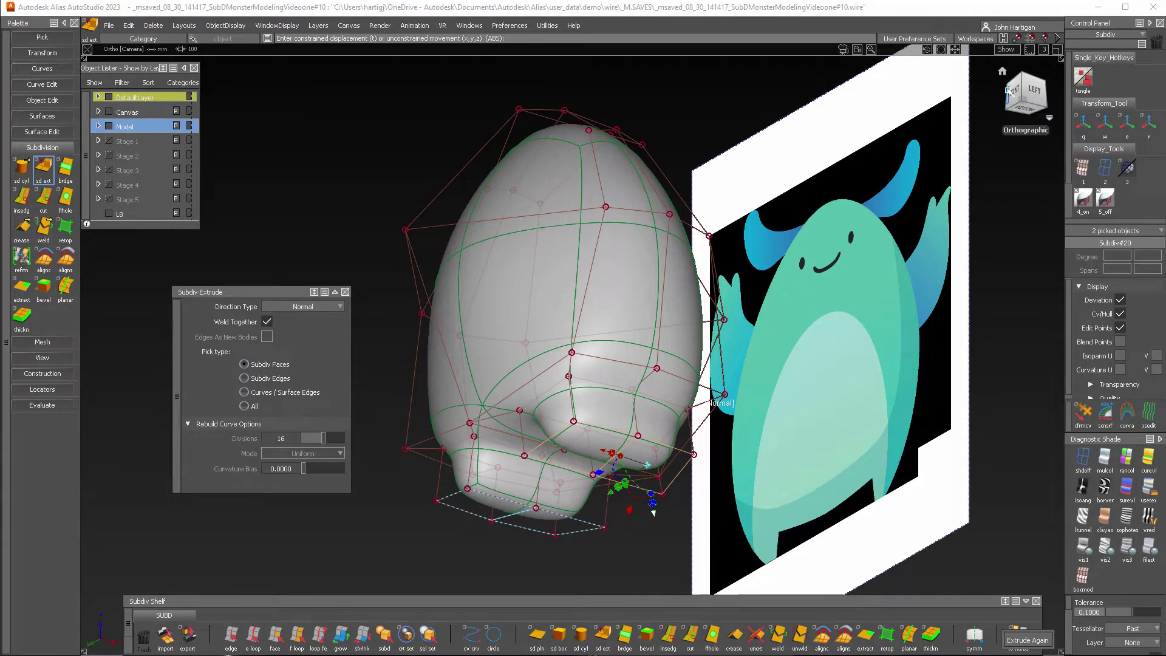
Step: Compare the extruded legs with the front reference image and undo the extrusion
left_click(1009, 90)
middle_click_drag(630, 454, 839, 418, "alt+shift")
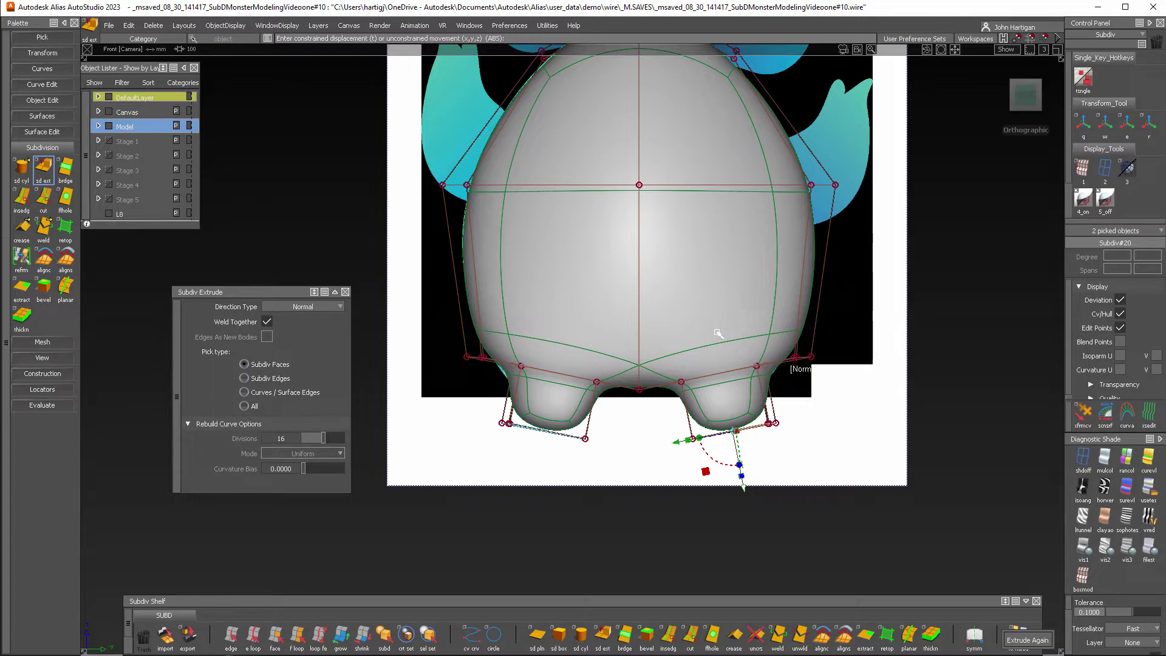
key("ctrl+z")
key("ctrl+z")
Step: Try to insert a parallel edge loop beside the body's lower front edge
left_click_drag(719, 333, 684, 299, "alt+shift")
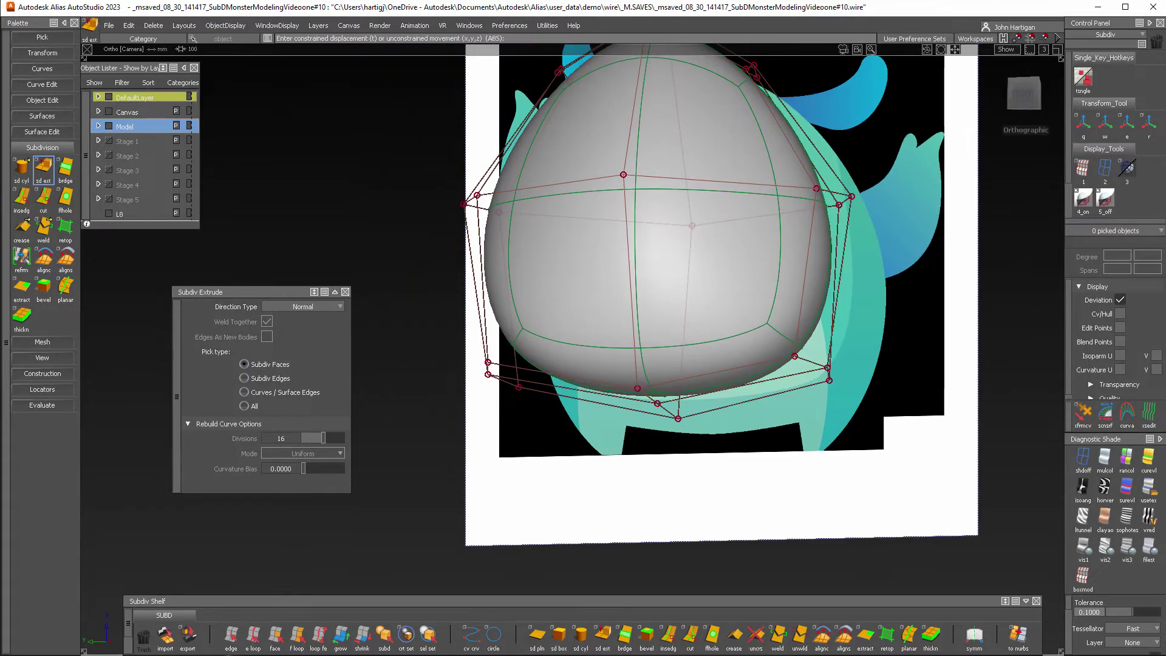
left_click_drag(775, 388, 746, 357, "alt+shift")
double_click(21, 195)
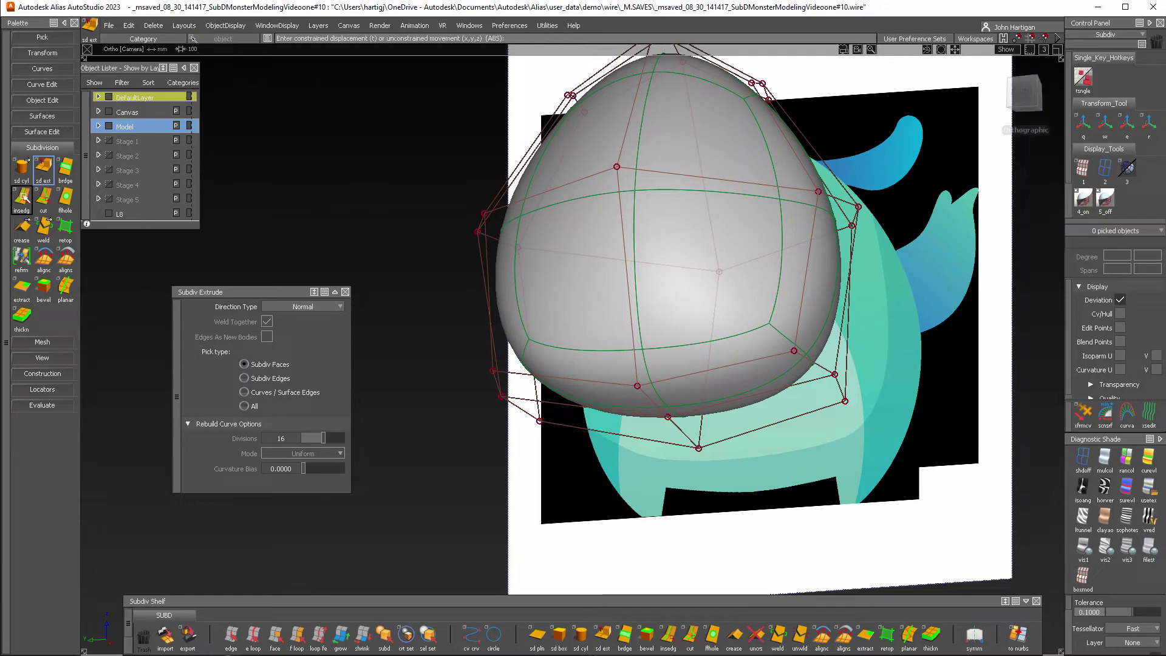
left_click(746, 362)
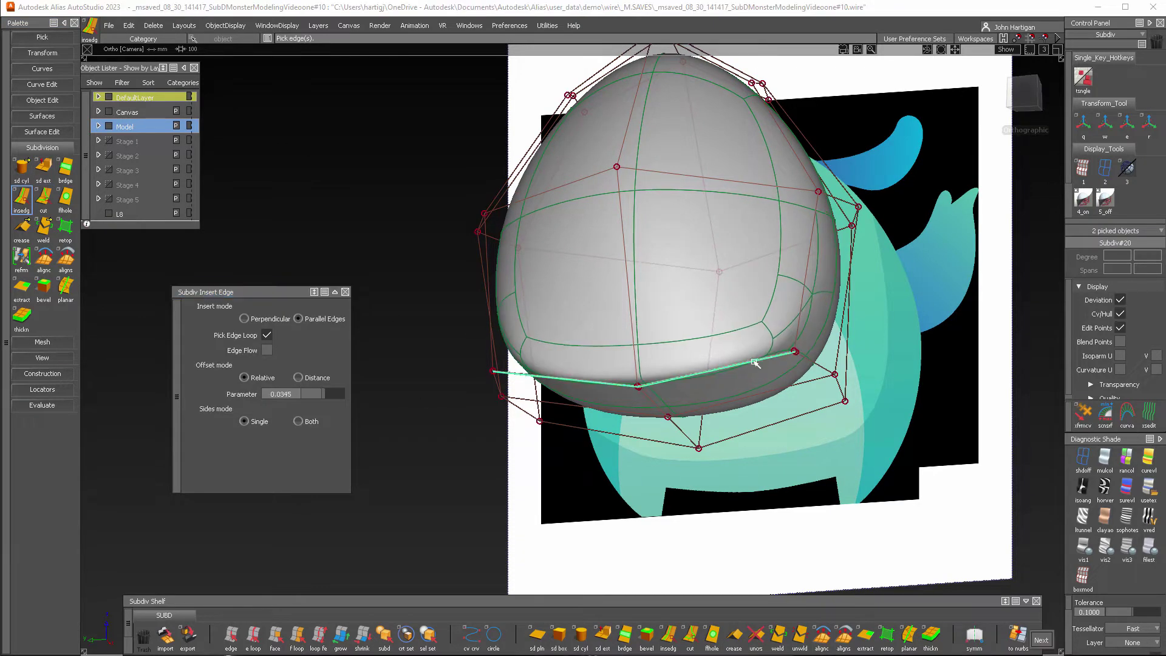
left_click_drag(751, 361, 749, 377)
Step: Insert an edge loop perpendicular to the body's lower front edge, with Edge Flow on and a relative parameter of about 0.32
left_click(243, 318)
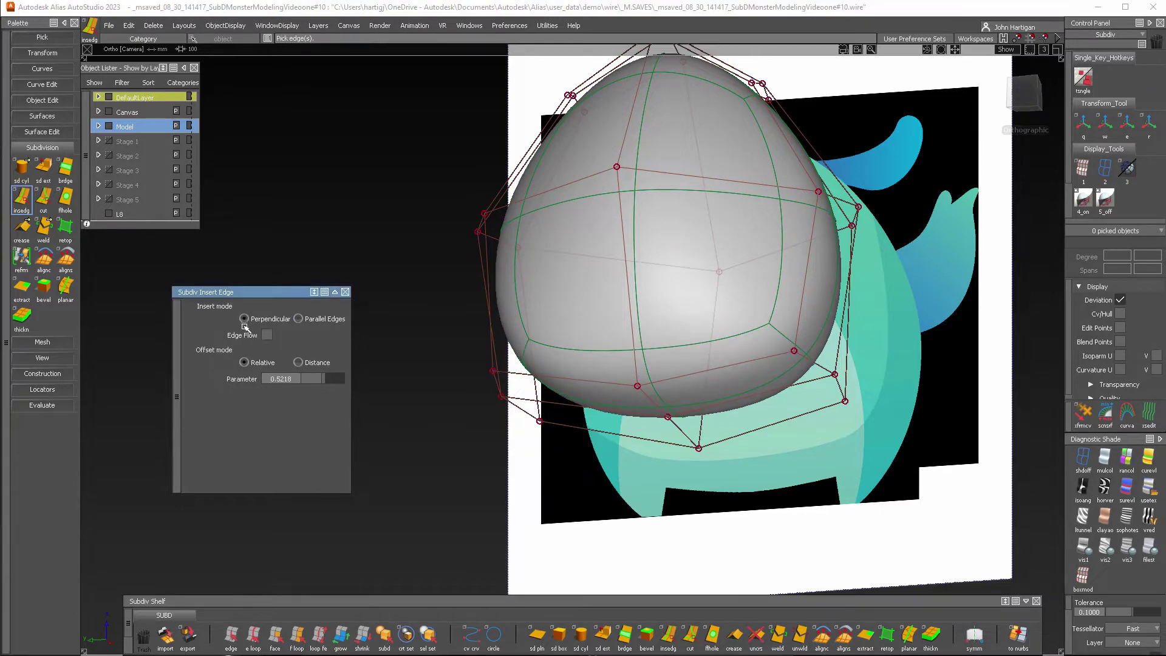
left_click(266, 336)
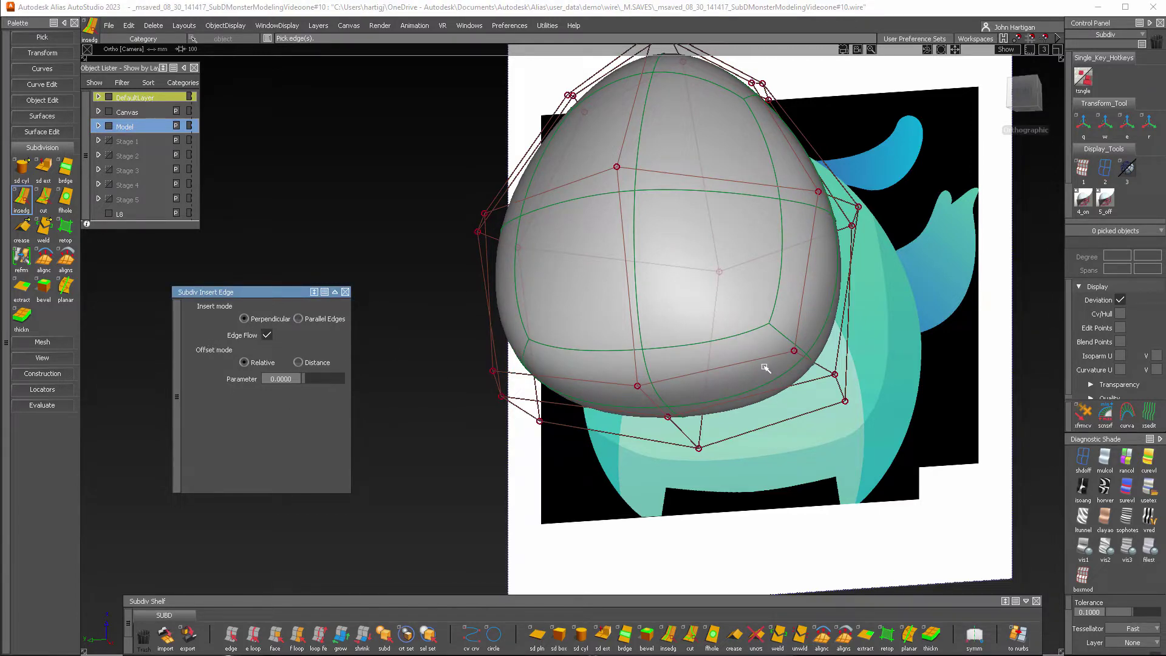
left_click_drag(762, 365, 748, 368)
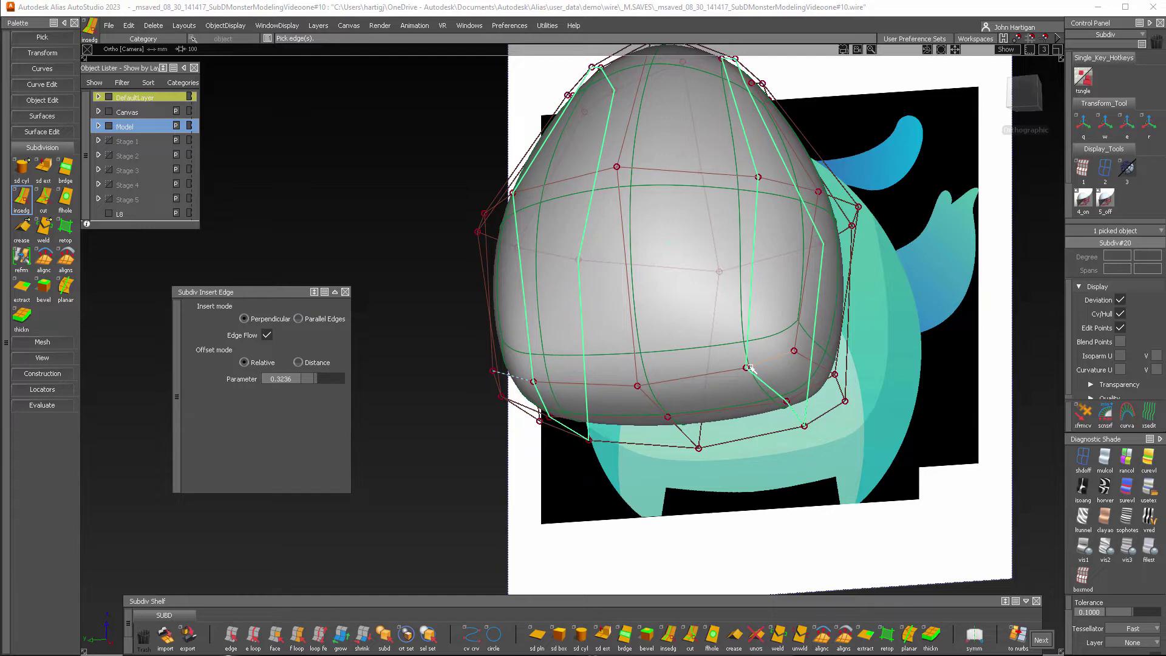
key("space")
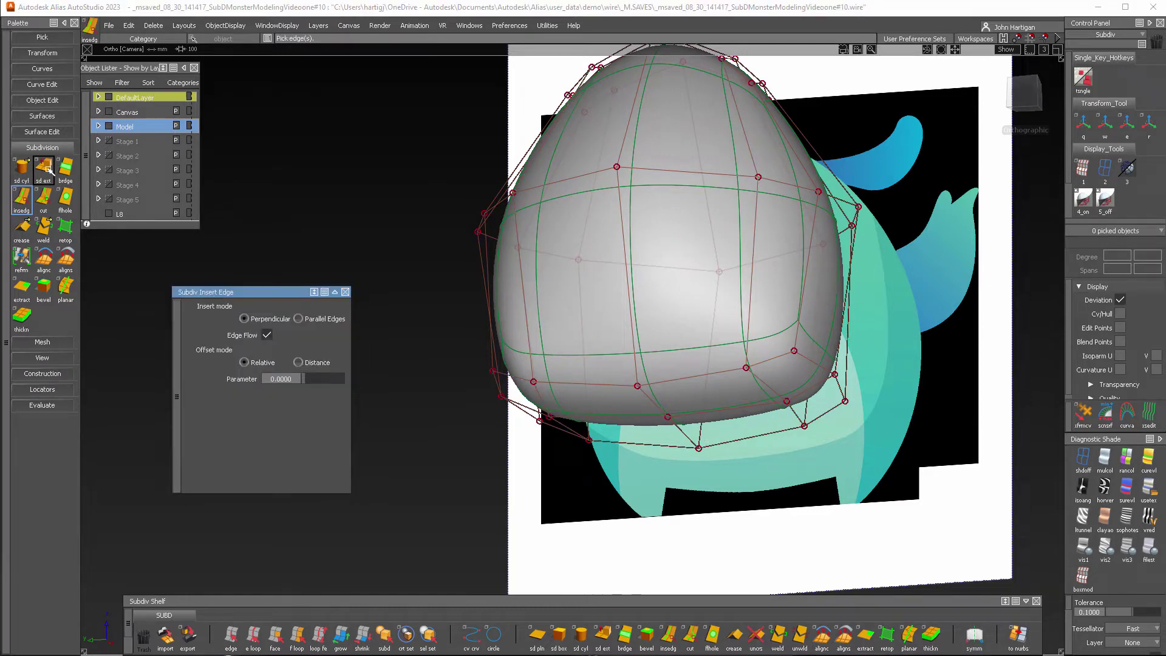
Step: Extrude the outer bottom faces beside the inserted loop straight down in the Global direction to start the monster's legs
left_click(46, 167)
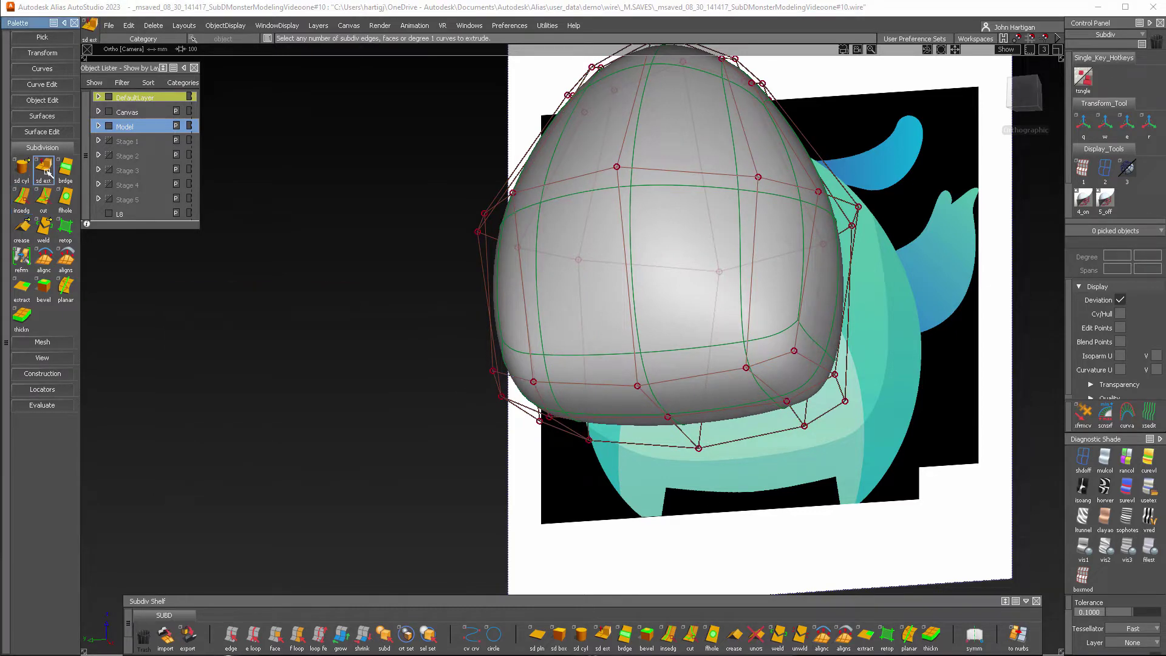
left_click(799, 375)
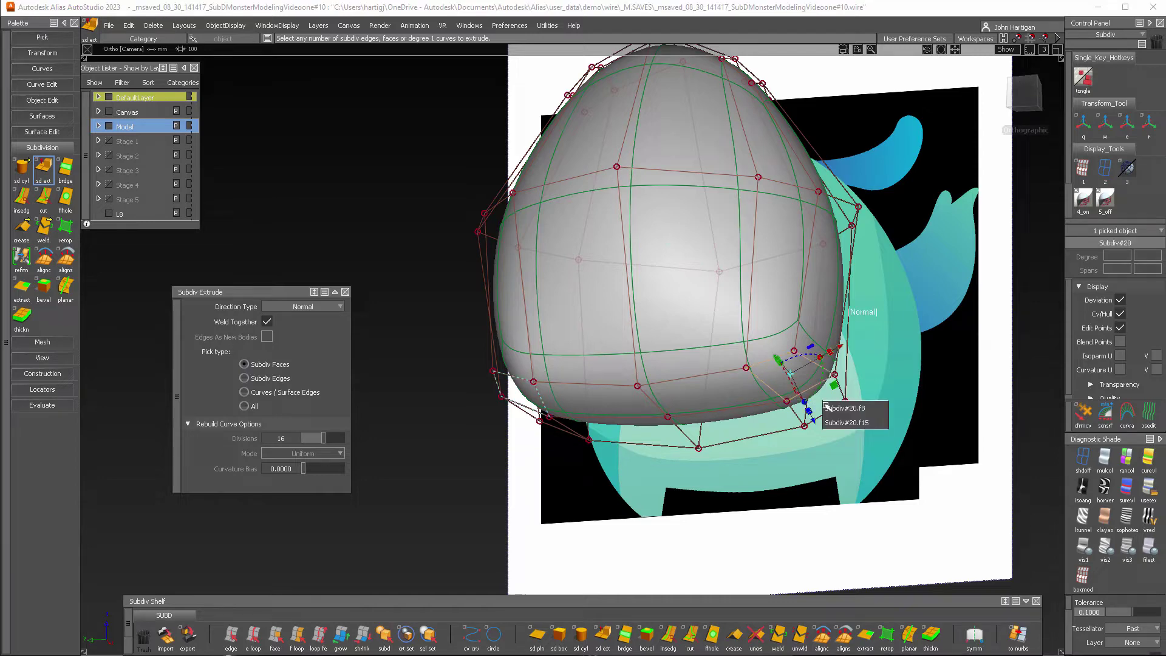
left_click(824, 404)
middle_click_drag(914, 358, 627, 336, "alt+shift")
left_click(605, 318)
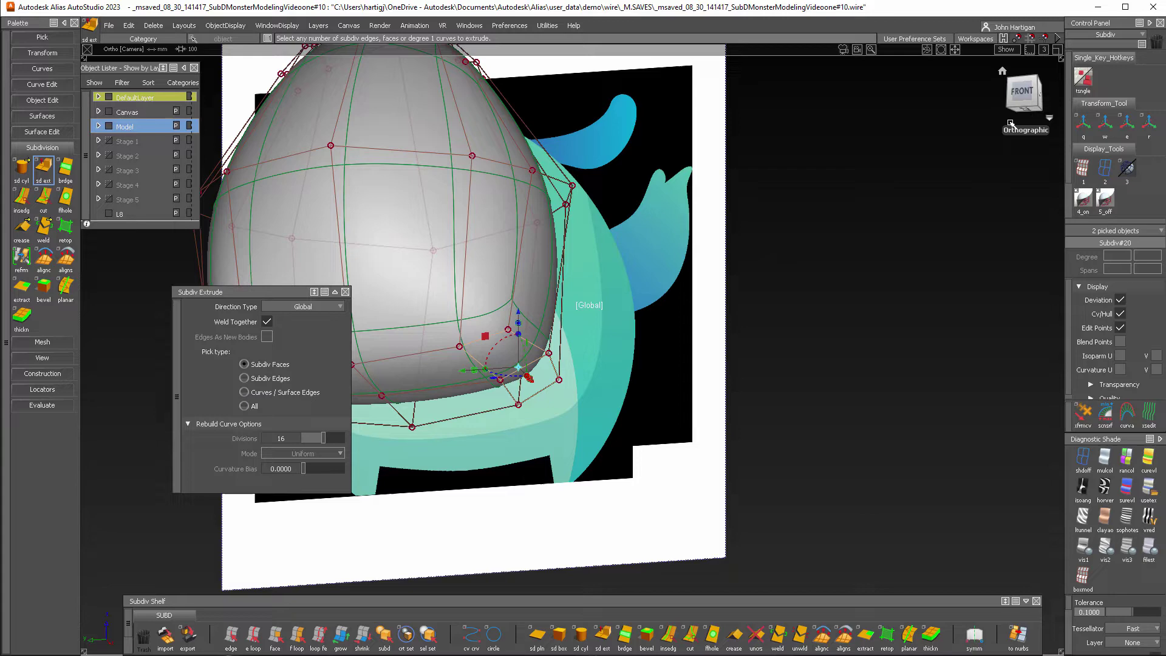
left_click(1024, 94)
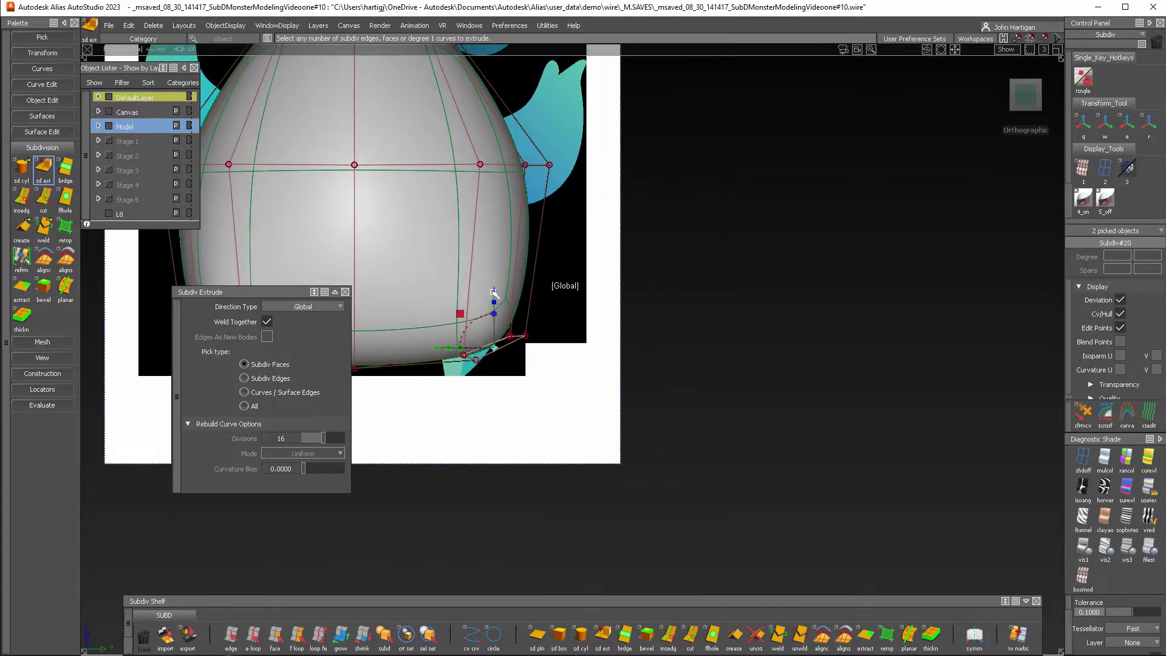
left_click_drag(493, 293, 494, 326)
Step: Pick the edges around the bottom of the extruded leg and crease them
right_click_drag(495, 331, 548, 385, "alt+shift")
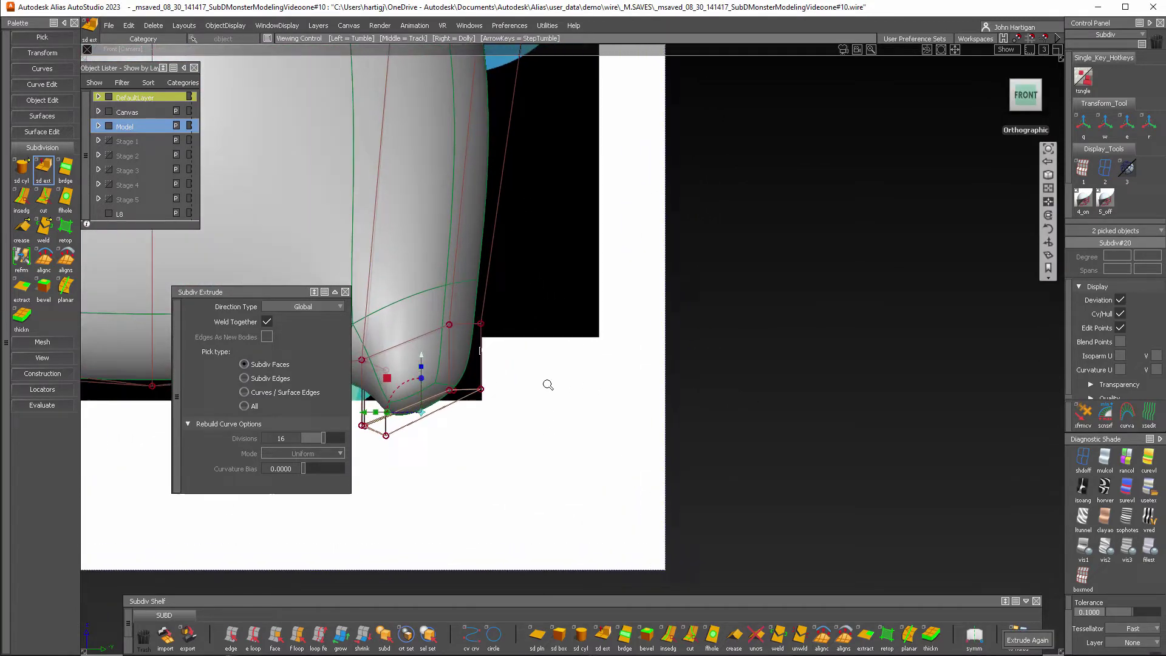
middle_click_drag(548, 385, 929, 437, "alt+shift")
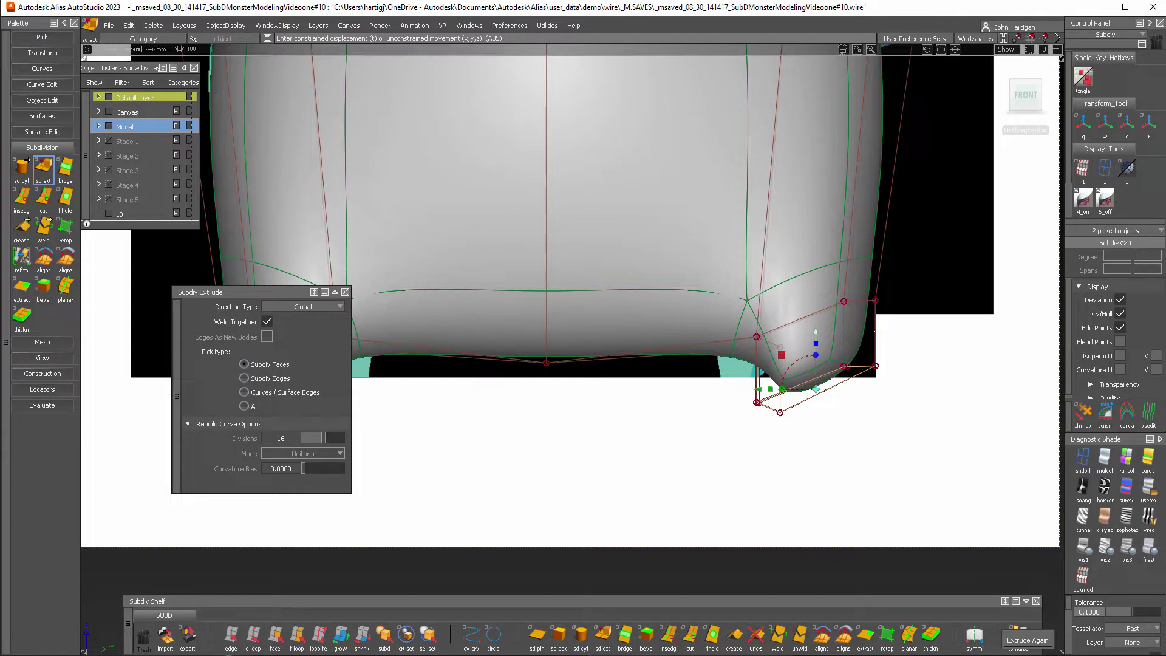
left_click_drag(656, 446, 628, 373, "ctrl+shift")
left_click_drag(633, 325, 837, 402, "alt+shift")
mouse_move(803, 483)
left_mouse_down("ctrl+shift")
mouse_move(776, 418)
mouse_move(733, 430)
mouse_move(722, 385)
left_mouse_up("ctrl+shift")
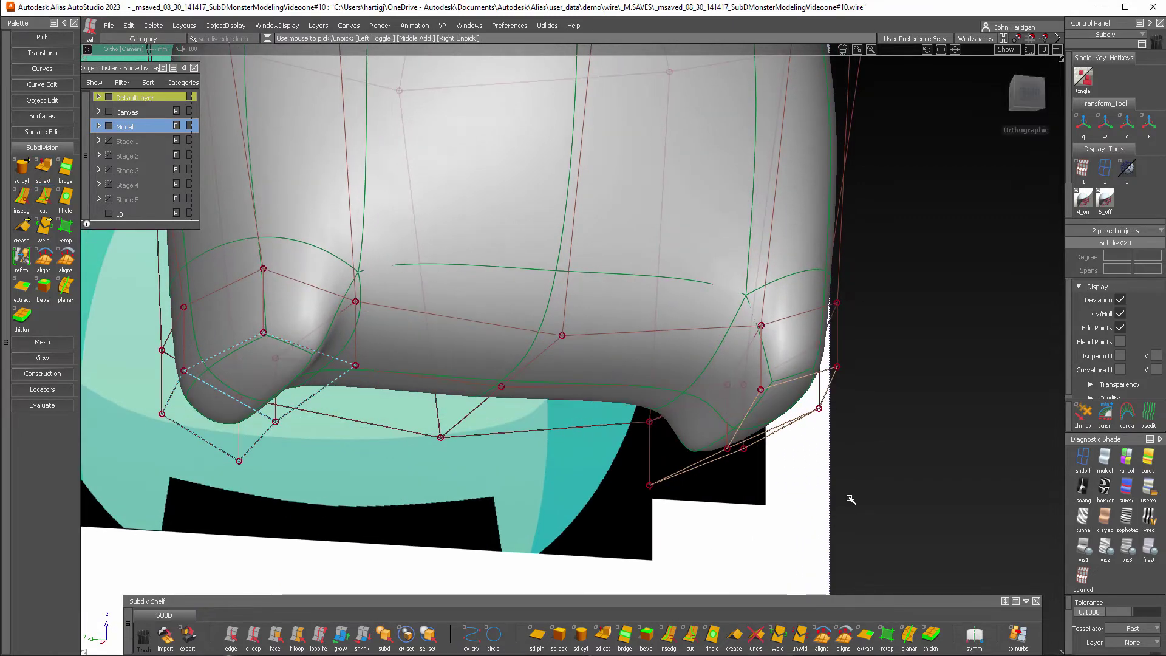
left_click_drag(916, 450, 884, 429, "alt+shift")
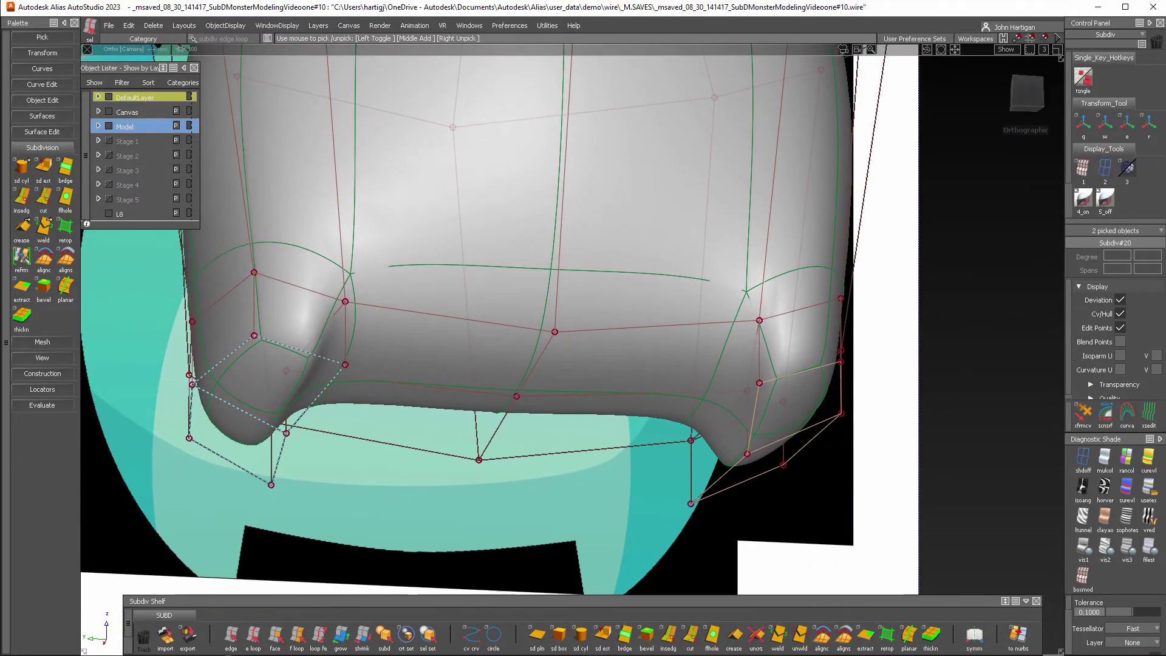
left_click(883, 426)
left_click_drag(733, 478, 700, 493, "ctrl+shift")
left_click(730, 478)
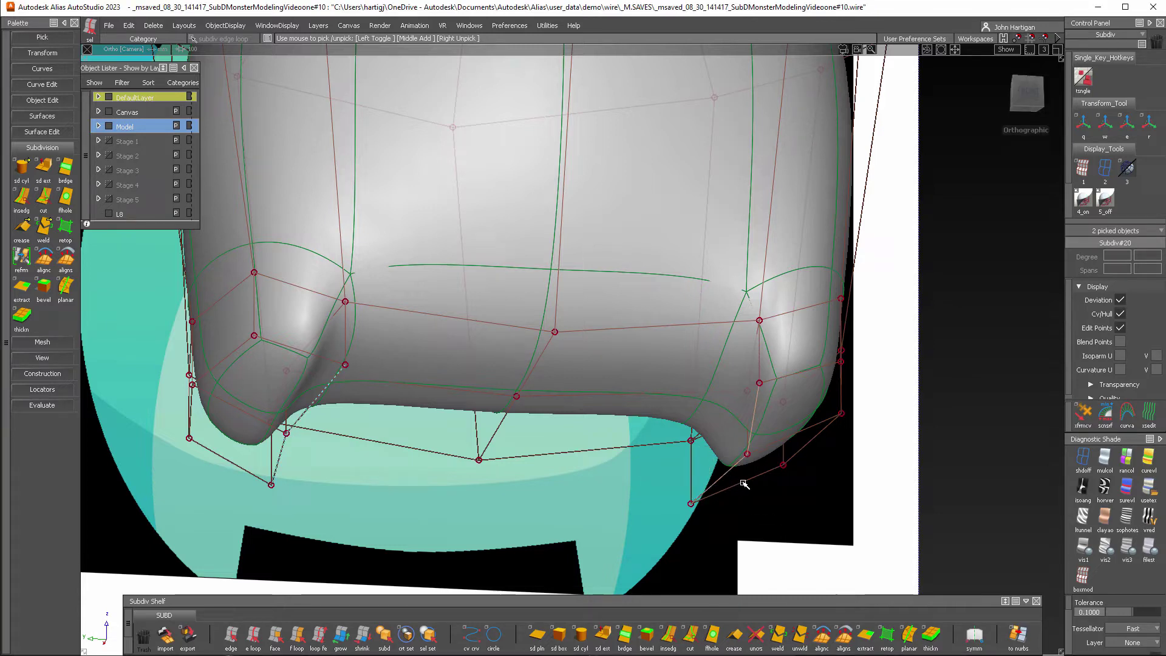
left_click(822, 359)
left_click(734, 635)
Step: Clear the selection and crease the edge where the inner side of the leg meets the body's underside
left_click_drag(764, 350, 763, 360, "alt+shift")
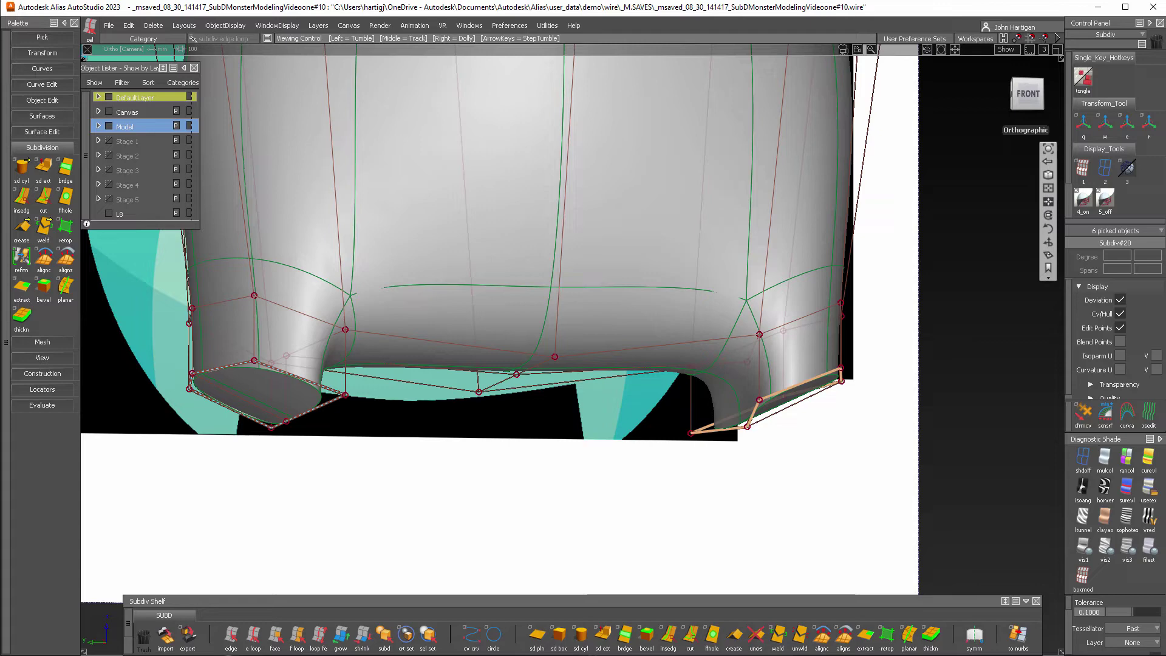
left_click_drag(705, 417, 766, 422, "alt+shift")
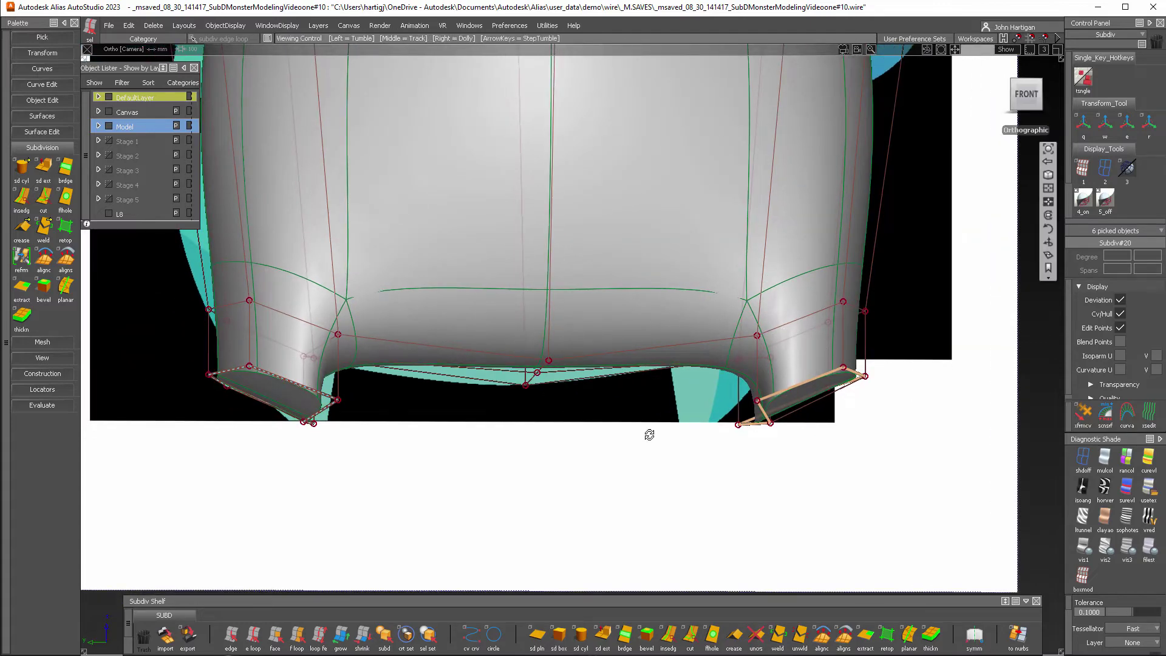
left_click_drag(649, 434, 662, 443, "alt+shift")
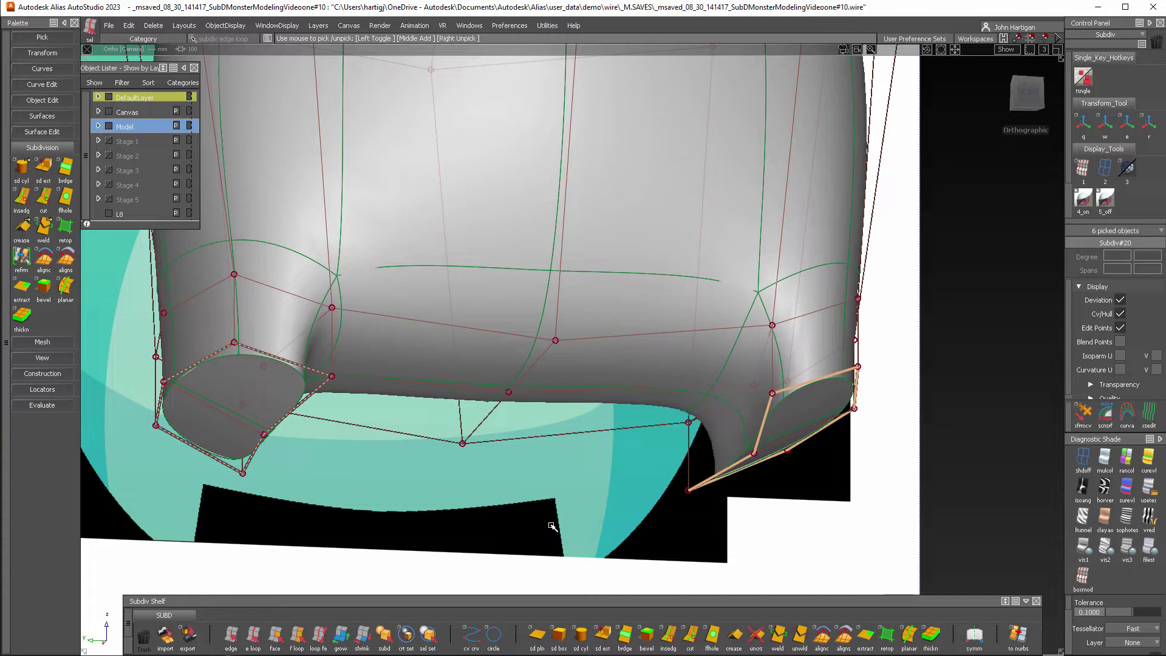
left_click(667, 539)
left_click_drag(724, 388, 693, 401, "ctrl+shift")
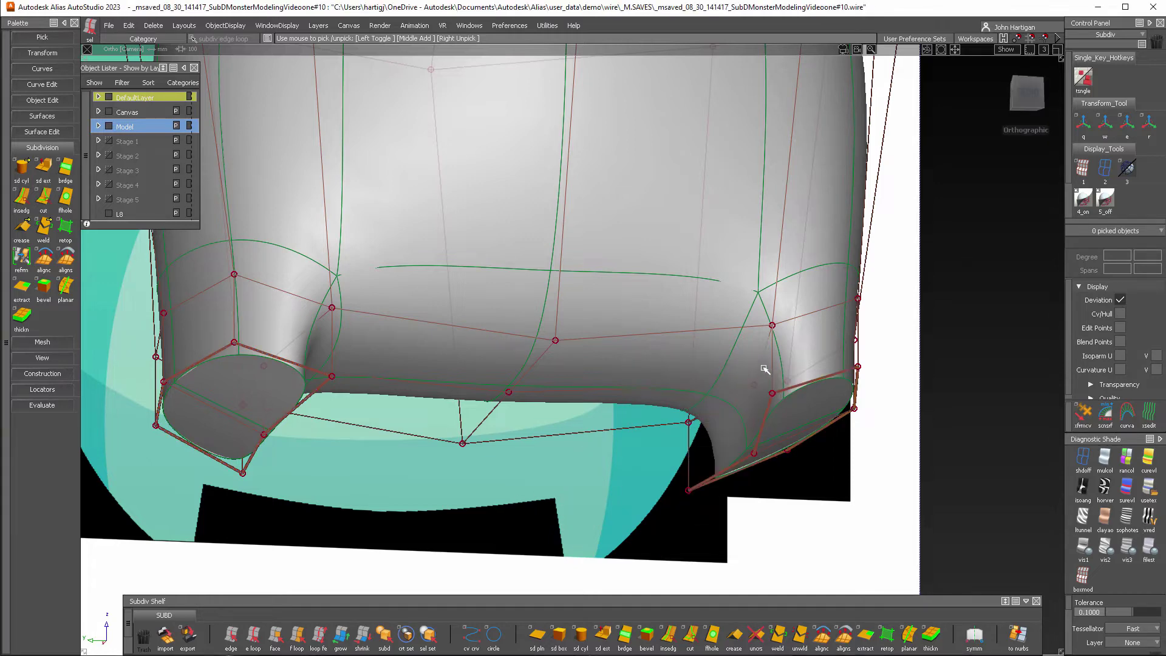
left_click(762, 364)
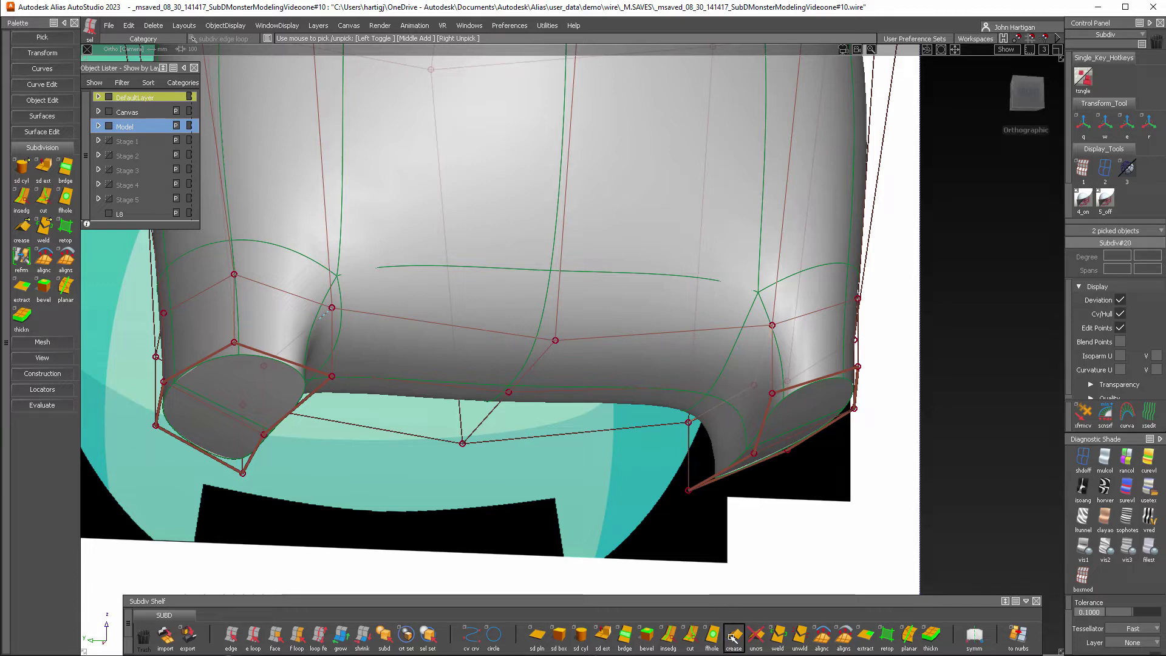
left_click(735, 634)
Step: Show the grid in the front view, framed closely around the leg
left_click(1024, 91)
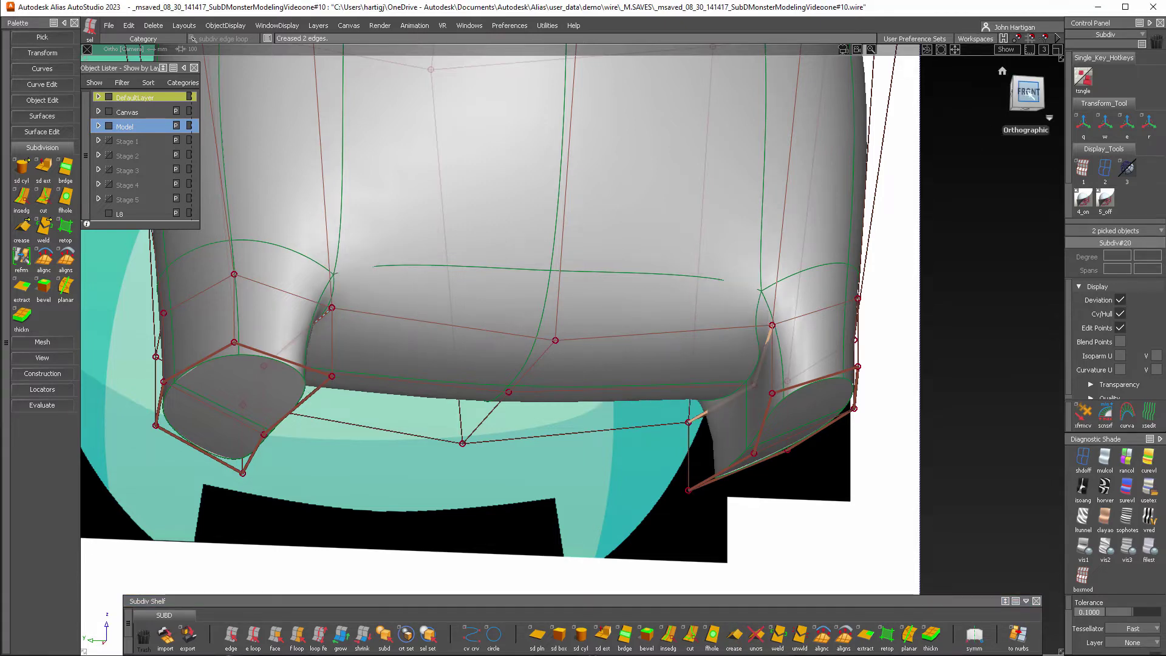
key("alt+shift")
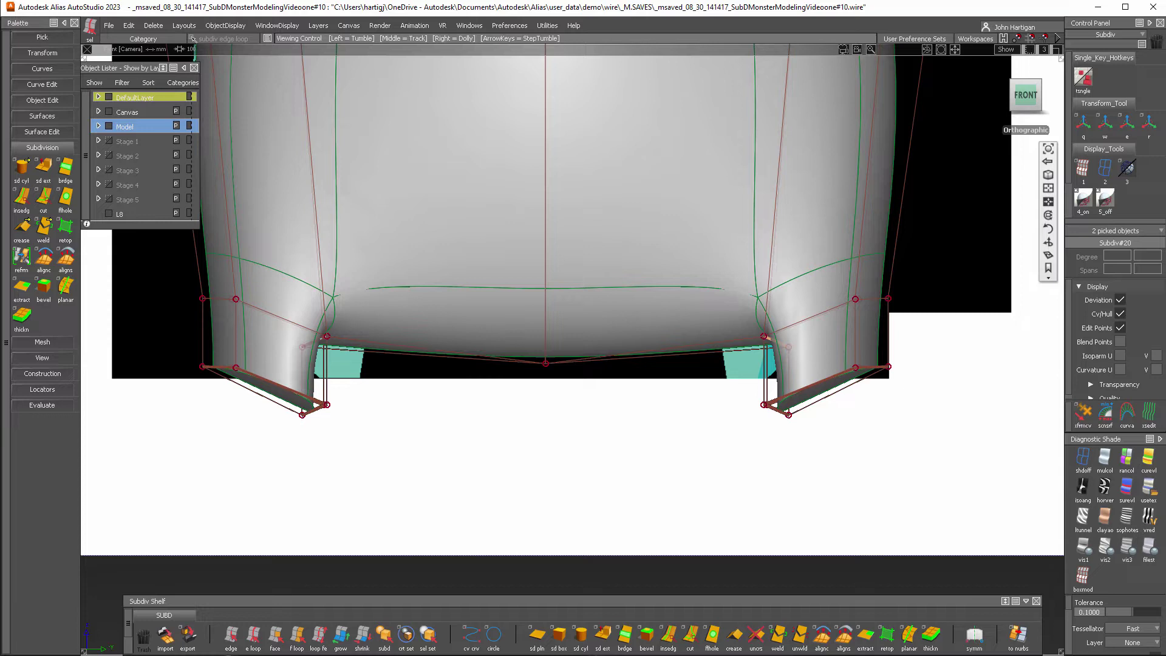
middle_click_drag(889, 437, 703, 472, "alt+shift")
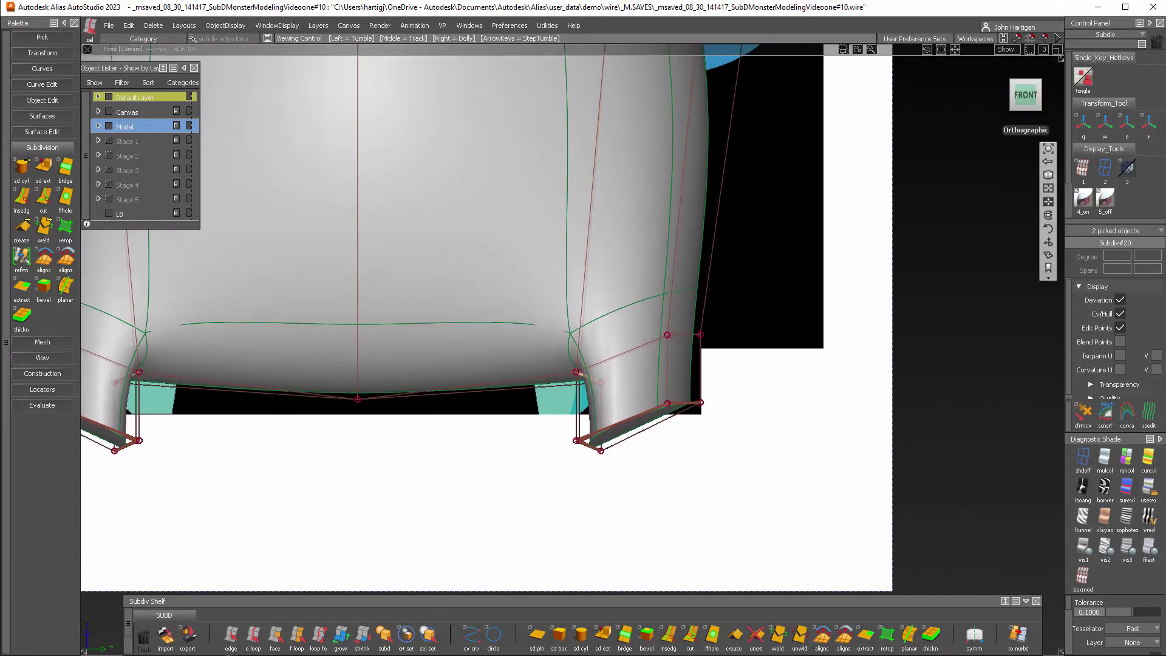
right_click_drag(703, 472, 792, 173, "alt+shift")
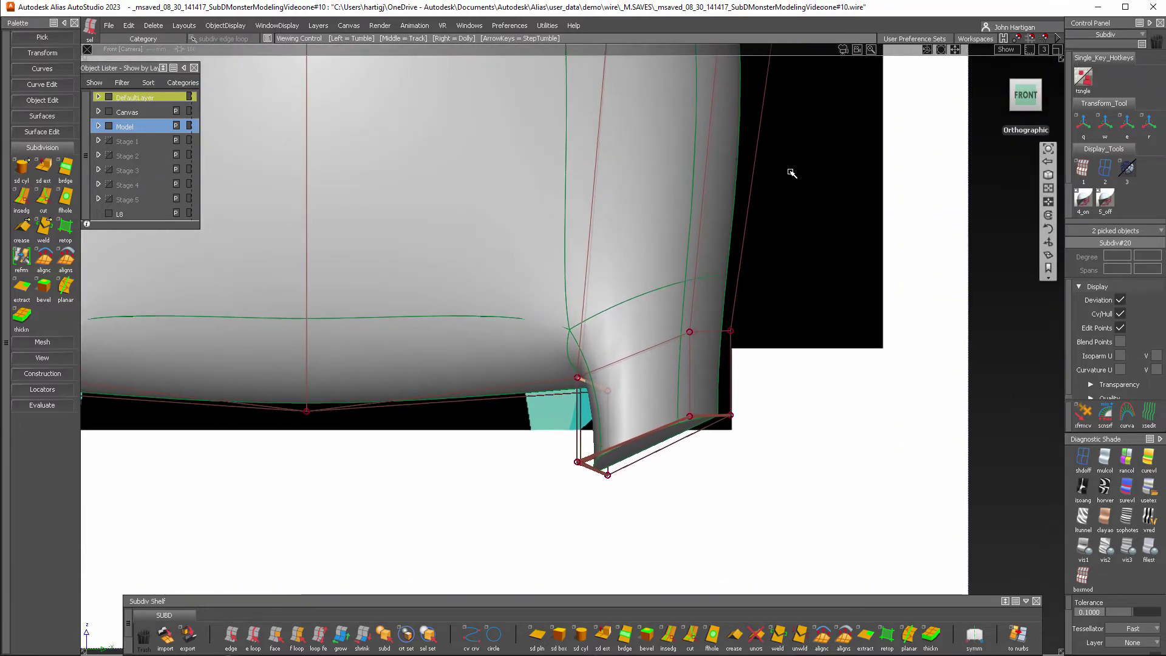
left_click(1007, 50)
left_click(974, 121)
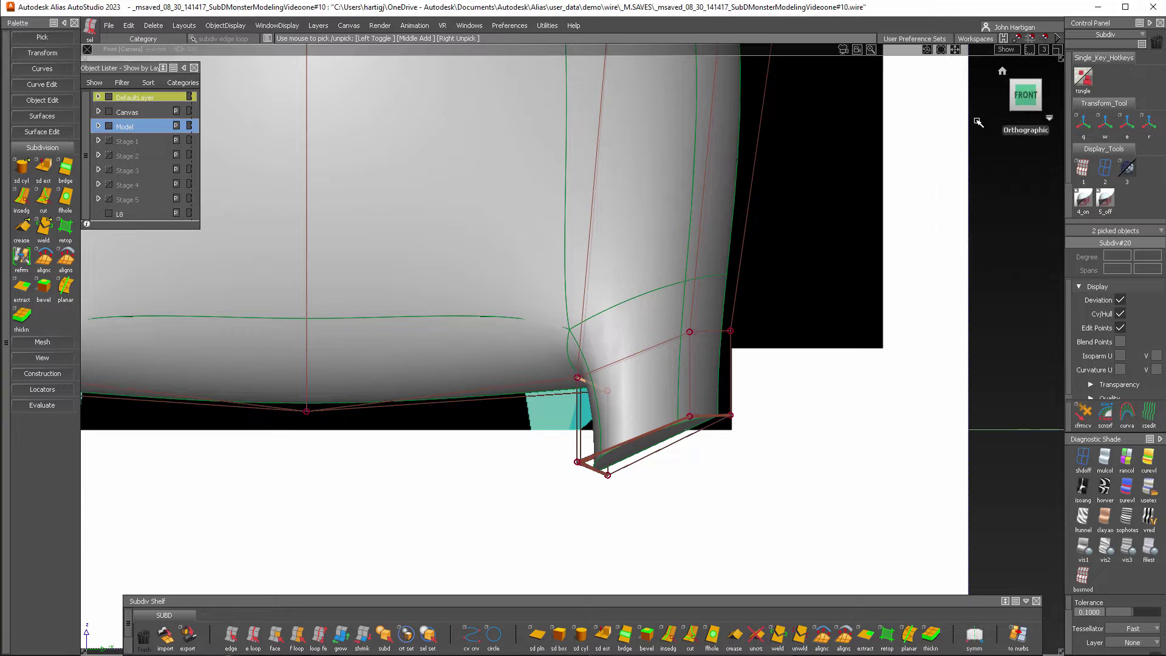
key("alt+shift")
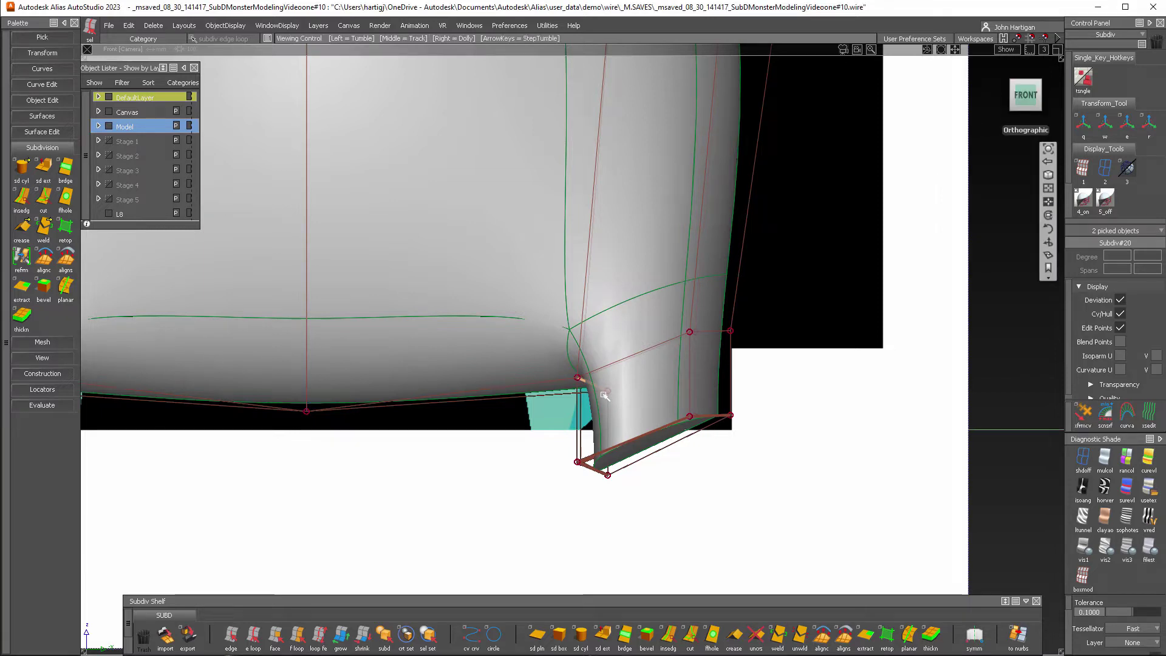
middle_click_drag(984, 554, 945, 510, "alt+shift")
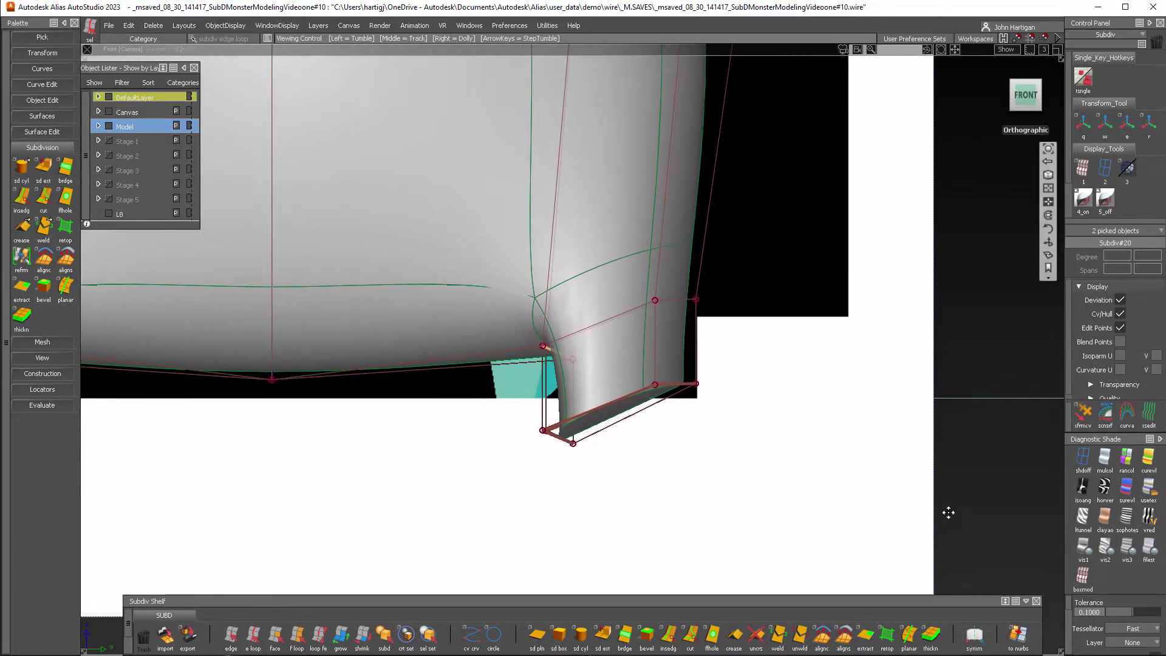
left_click(637, 468, "ctrl+shift")
left_click(692, 468)
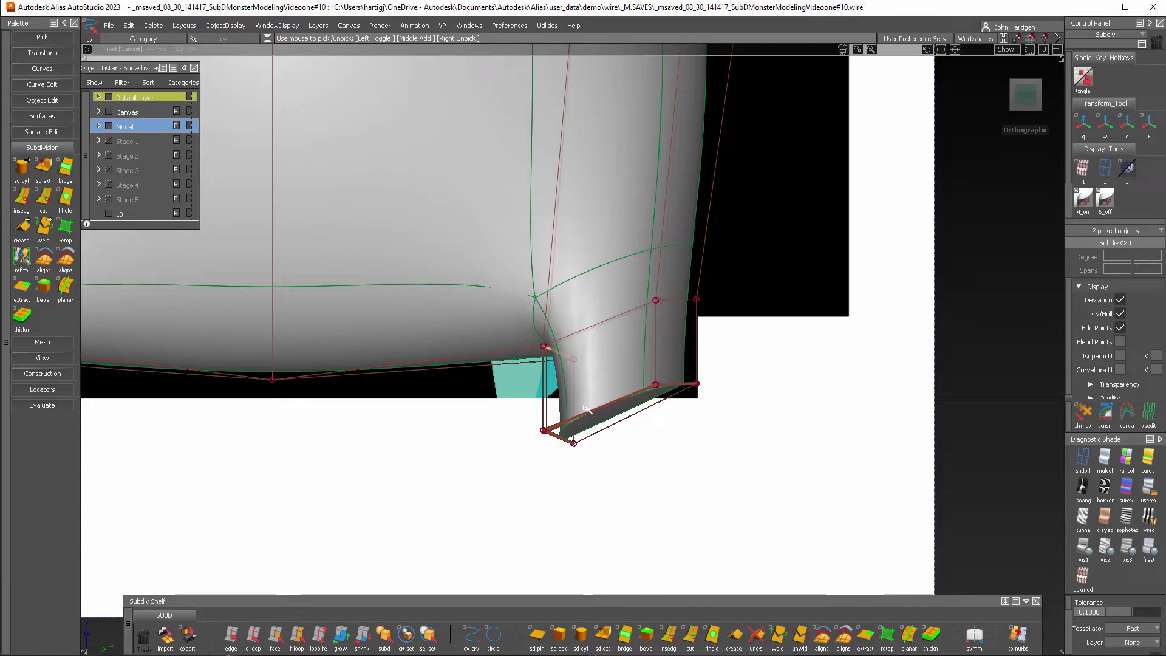
left_click_drag(523, 386, 801, 464)
left_click_drag(686, 449, 754, 506)
left_click_drag(721, 453, 781, 452, "ctrl+shift")
left_click_drag(532, 375, 840, 486)
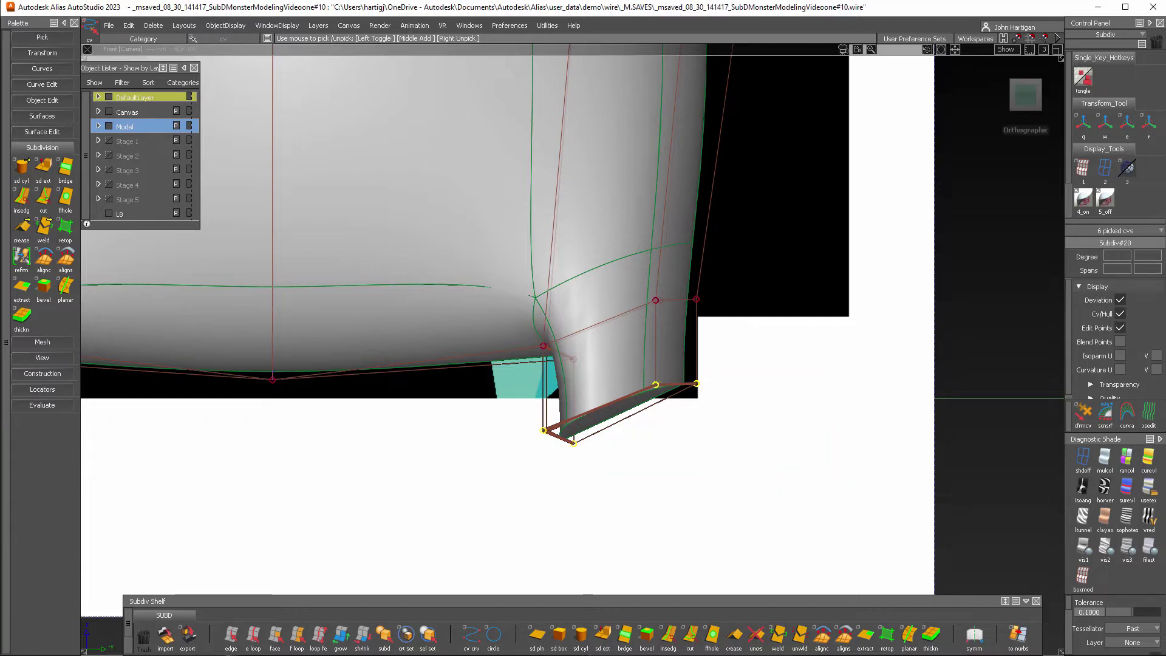
middle_click_drag(976, 303, 965, 276, "ctrl+shift")
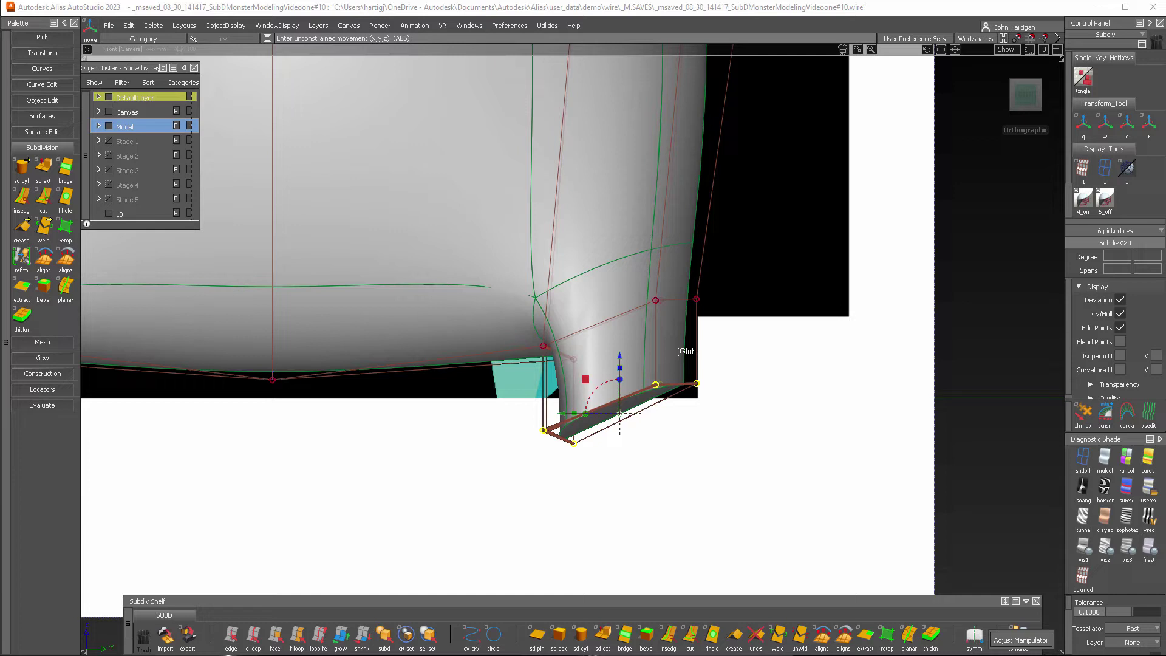
left_click(982, 342, "ctrl+shift")
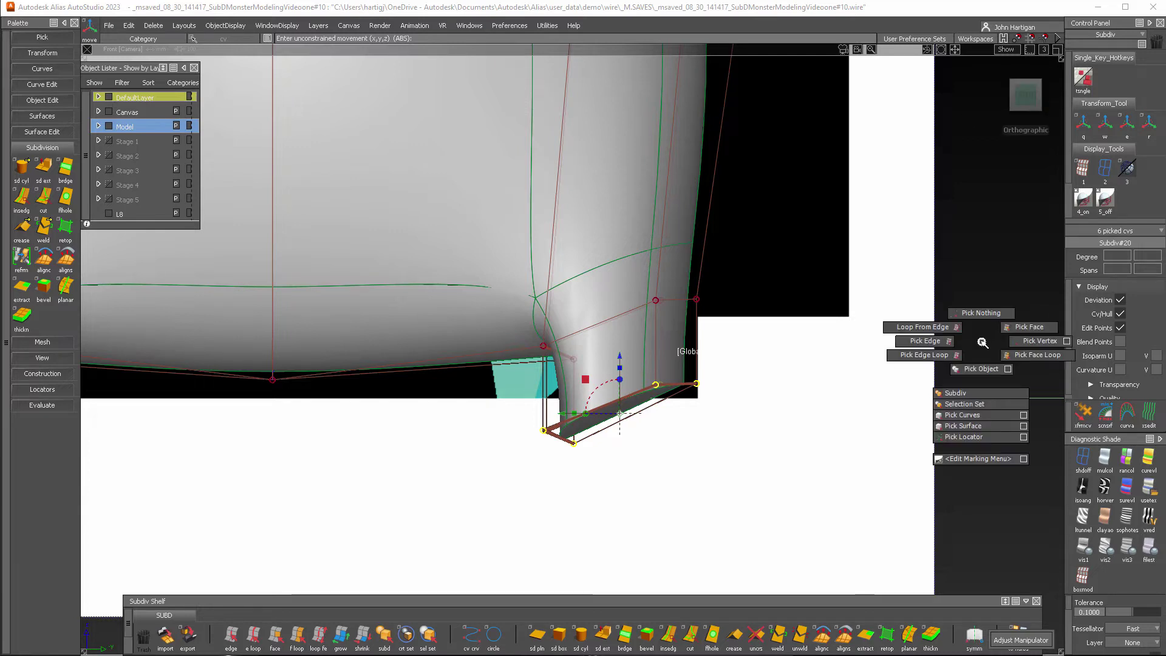
left_click(981, 313)
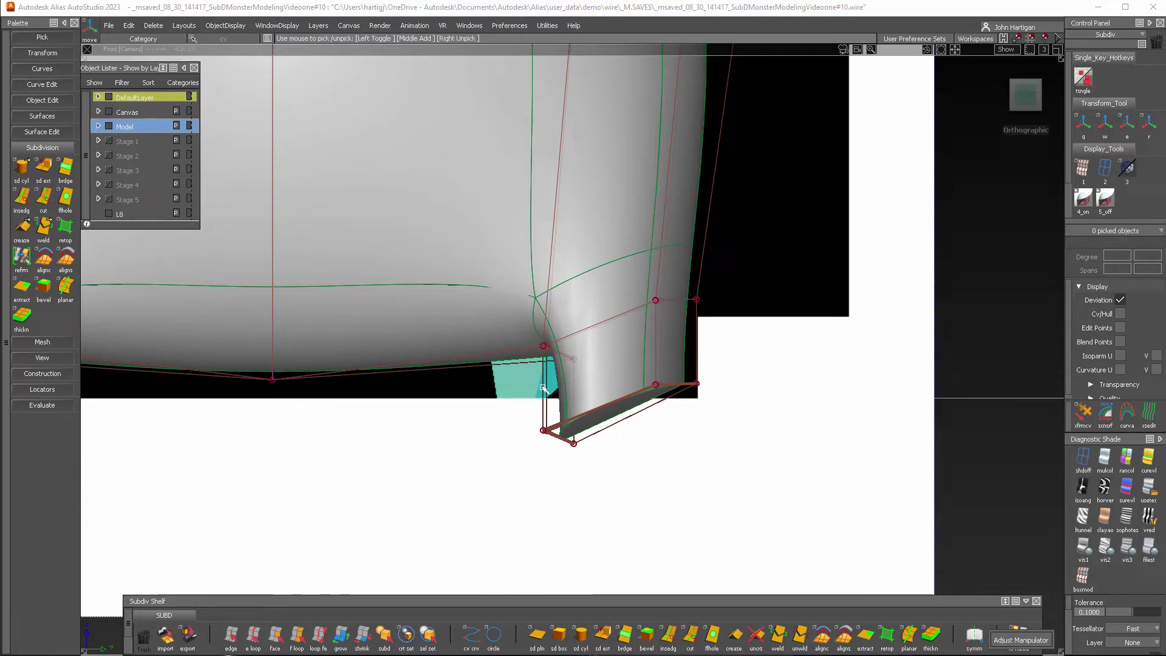
Step: Pick the leg's bottom vertices, snap them flat onto the horizontal grid line with Transform CV, and hide the grid
left_click_drag(542, 389, 786, 458, "ctrl+shift")
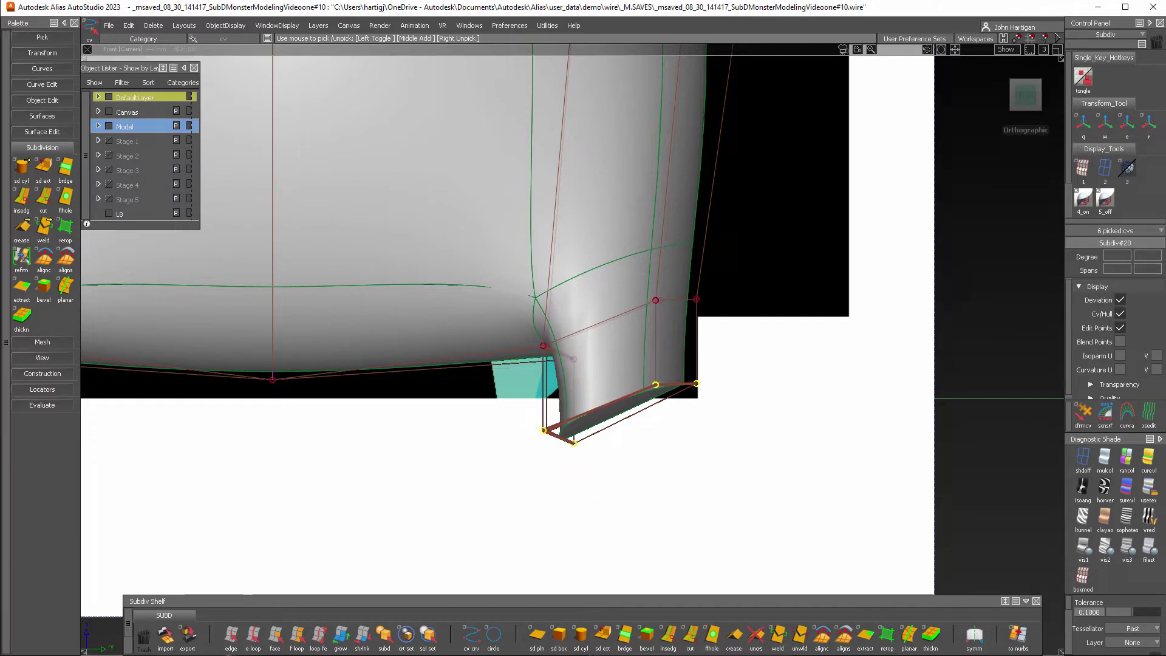
left_click(1082, 416)
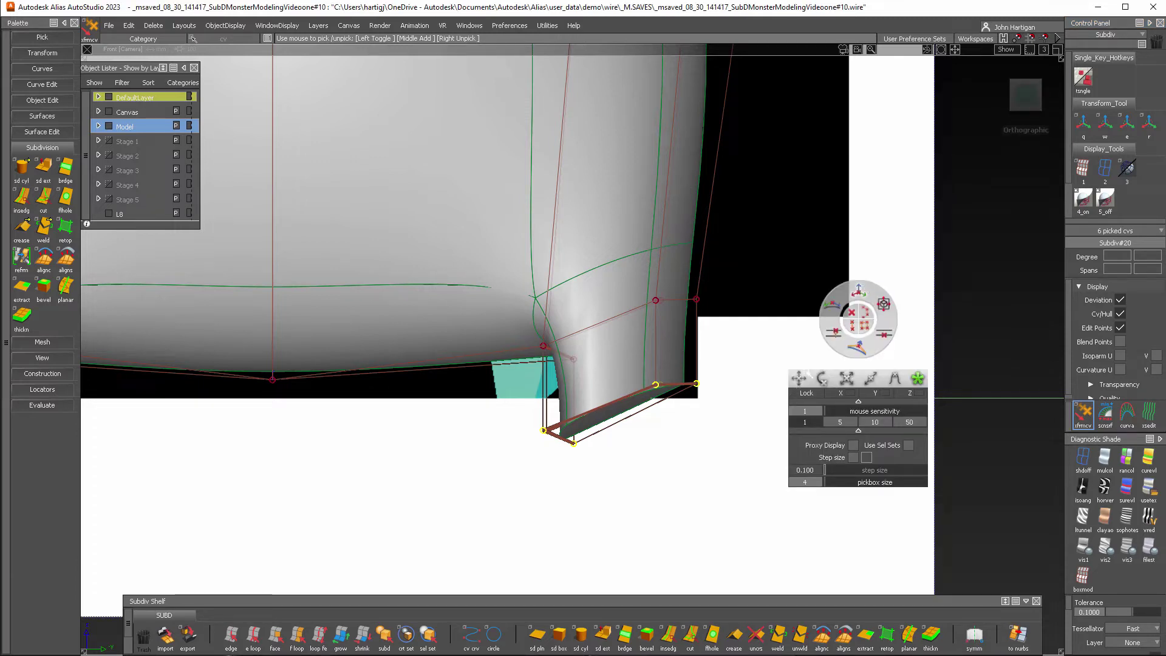
key("alt+shift")
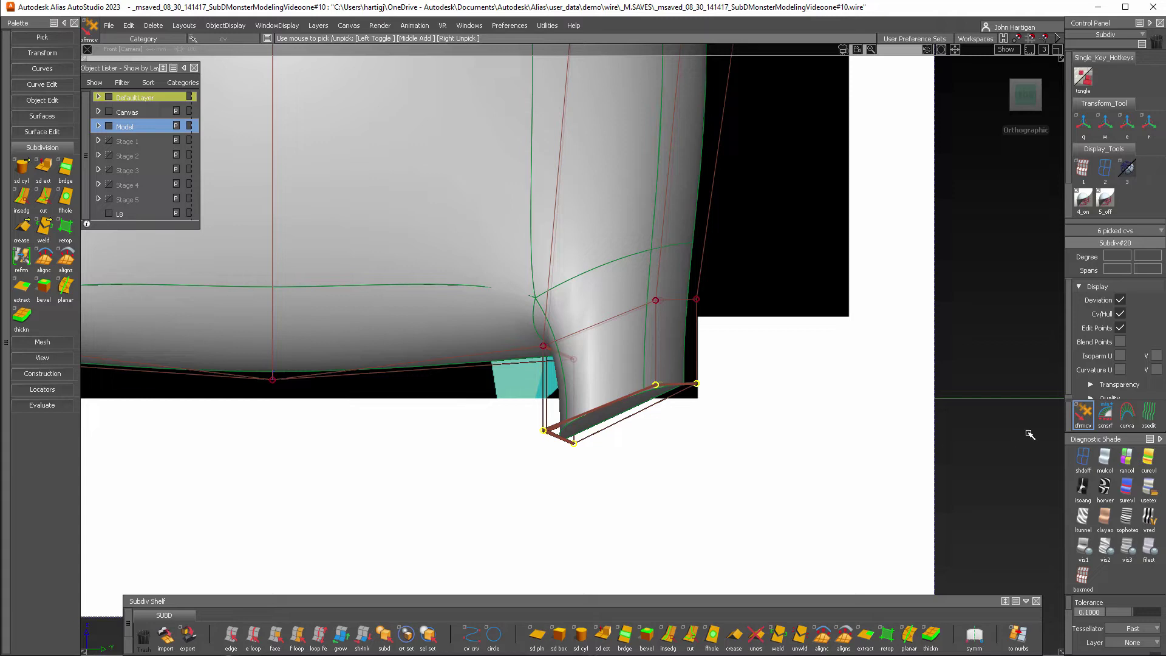
right_click(982, 400, "alt")
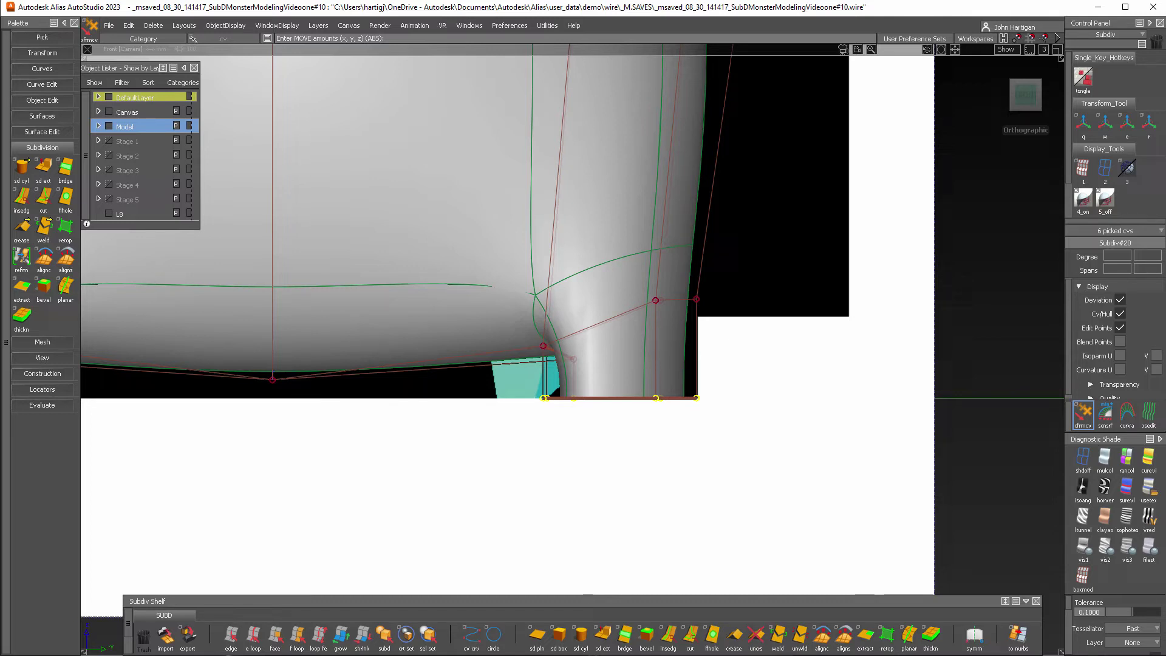
left_click(1006, 49)
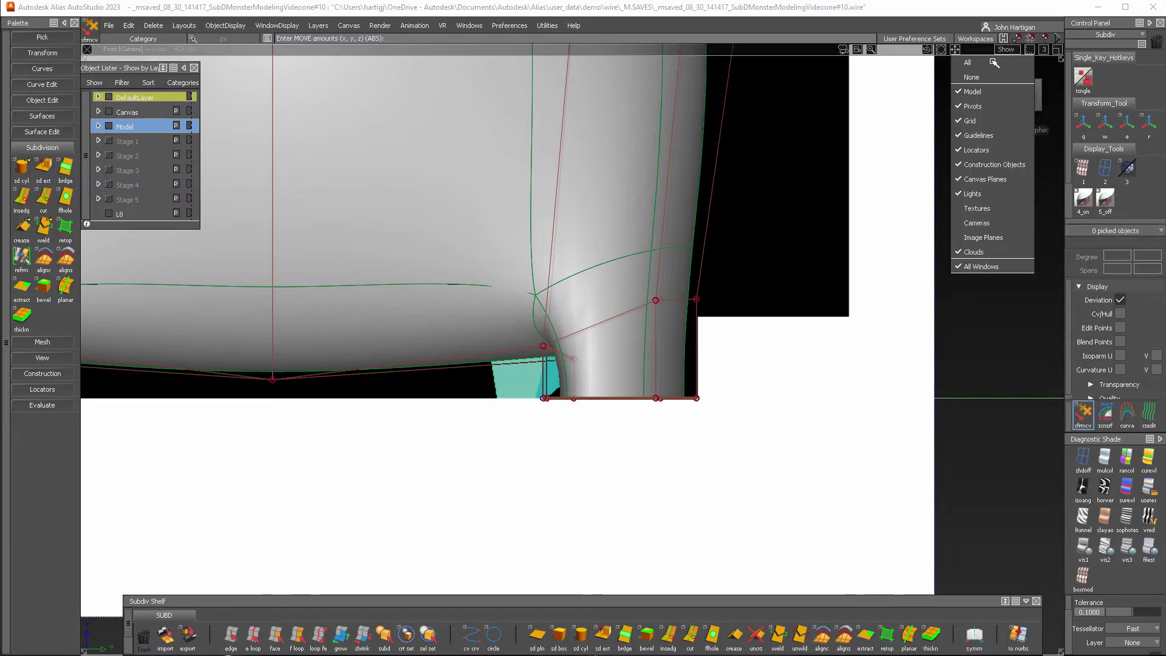
left_click(974, 121)
Step: Pick all vertices of the leg and move them horizontally inward toward the body's center line
right_click_drag(683, 363, 760, 366, "alt+shift")
middle_click_drag(761, 366, 817, 382, "alt+shift")
left_click_drag(771, 391, 830, 389, "ctrl+shift")
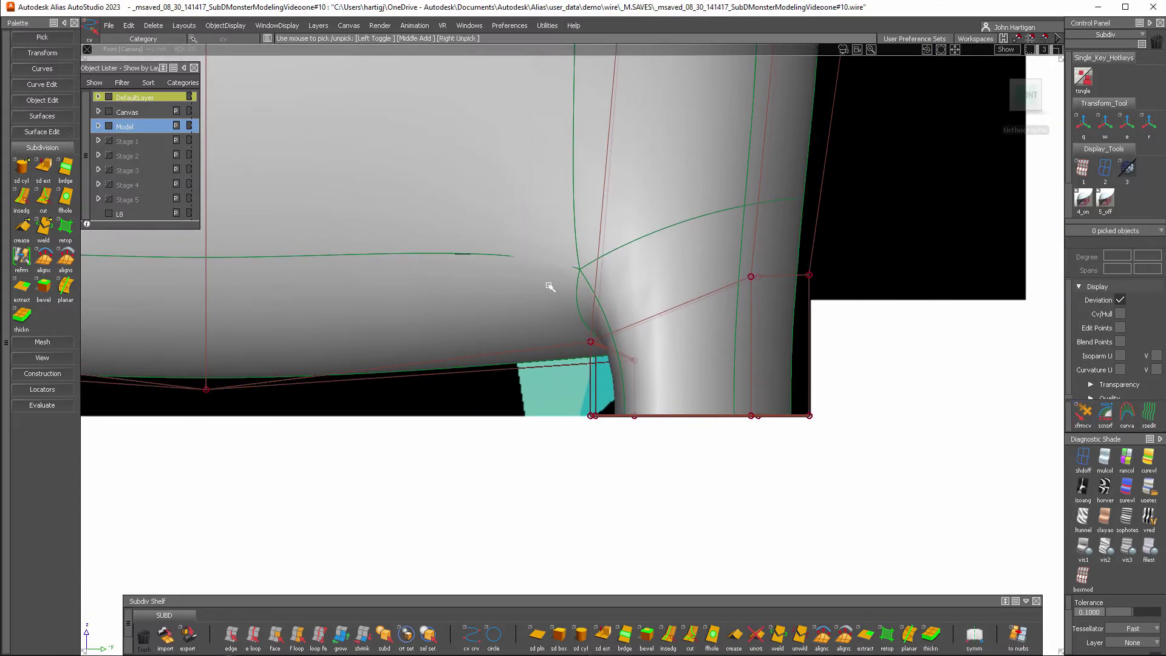
left_click_drag(509, 231, 905, 504)
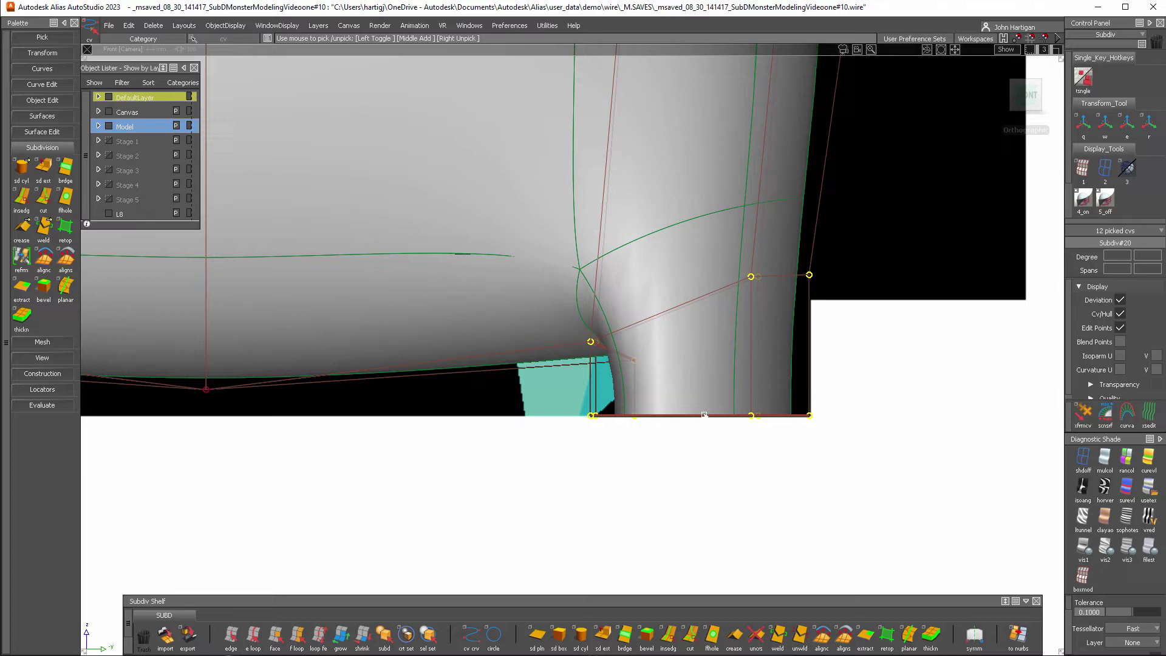
right_click(769, 482, "ctrl+shift")
mouse_move(768, 482)
right_mouse_down("ctrl+shift")
mouse_move(761, 443)
mouse_move(763, 454)
right_mouse_up("ctrl+shift")
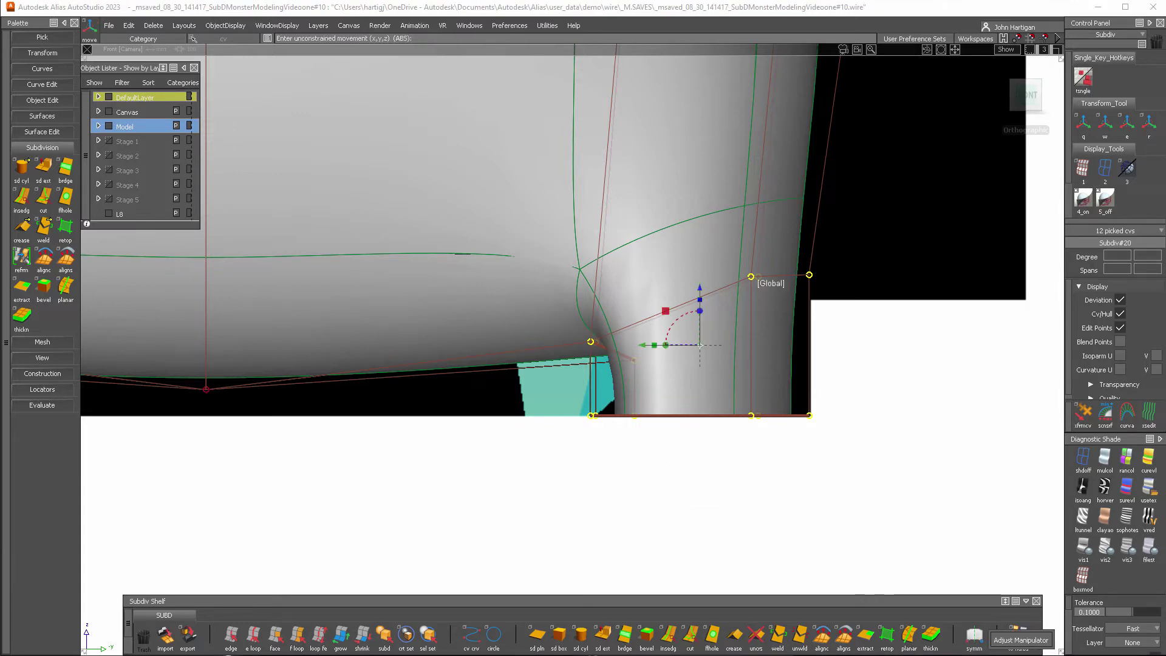
left_click_drag(641, 350, 819, 514)
Step: Move the leg's inner and bottom vertices further inward, and the outer bottom vertices further still, to taper the leg
right_click_drag(819, 513, 814, 477, "ctrl+shift")
key("1")
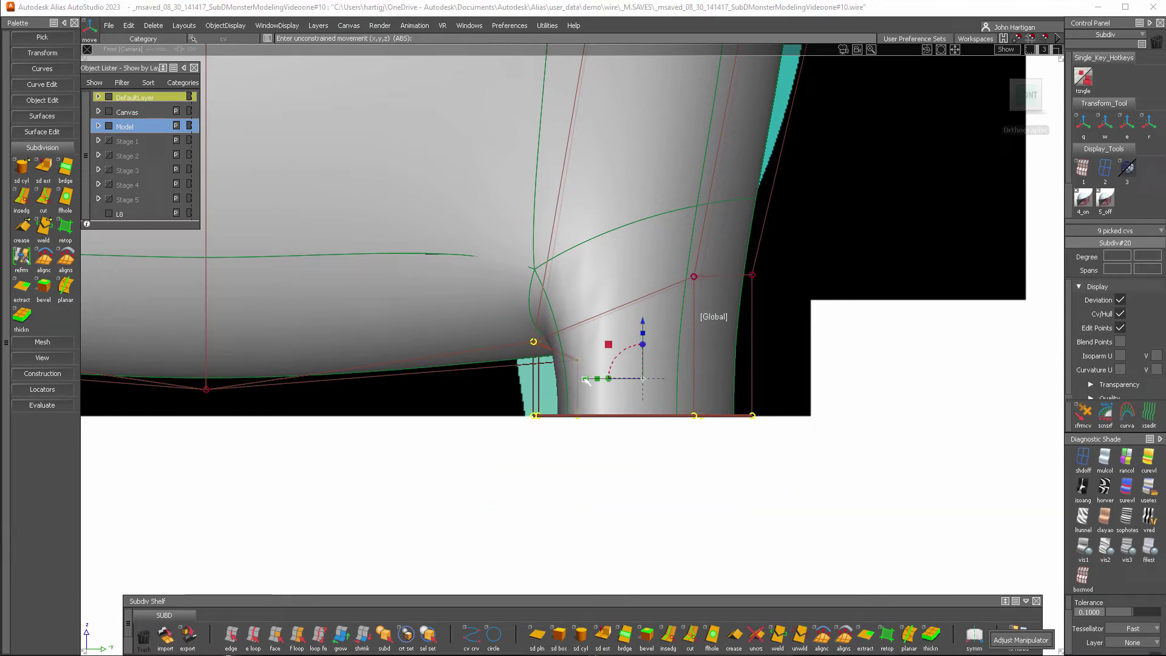
left_click_drag(585, 381, 546, 378)
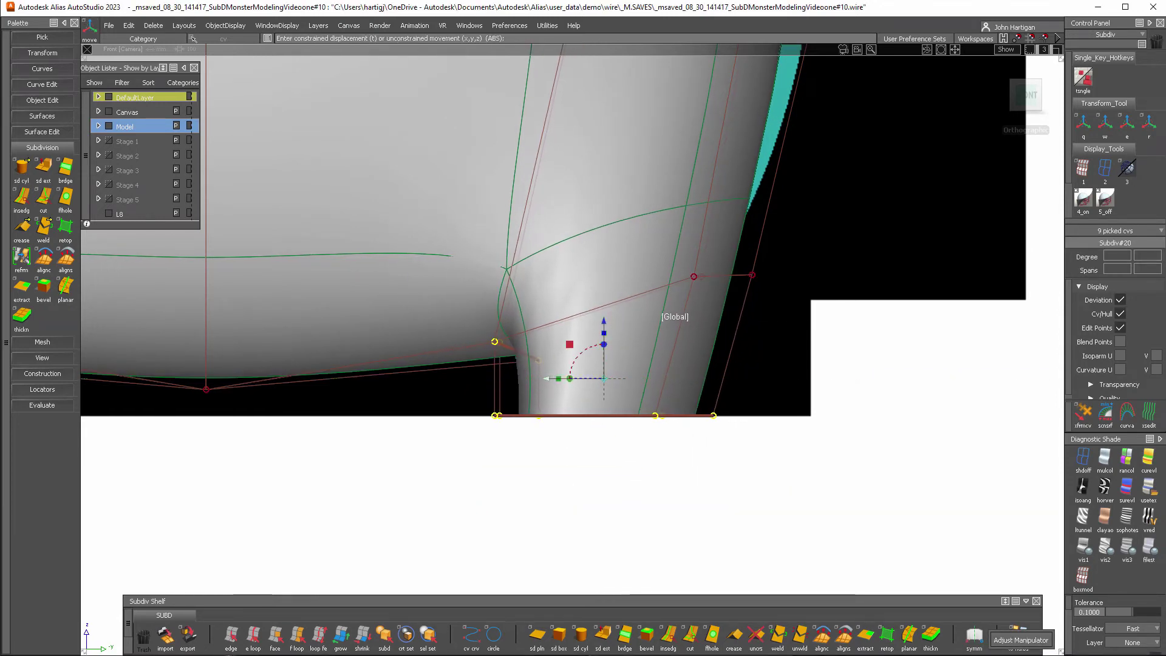
mouse_move(605, 491)
left_mouse_down("ctrl+shift")
mouse_move(605, 415)
mouse_move(746, 465)
left_mouse_up("ctrl+shift")
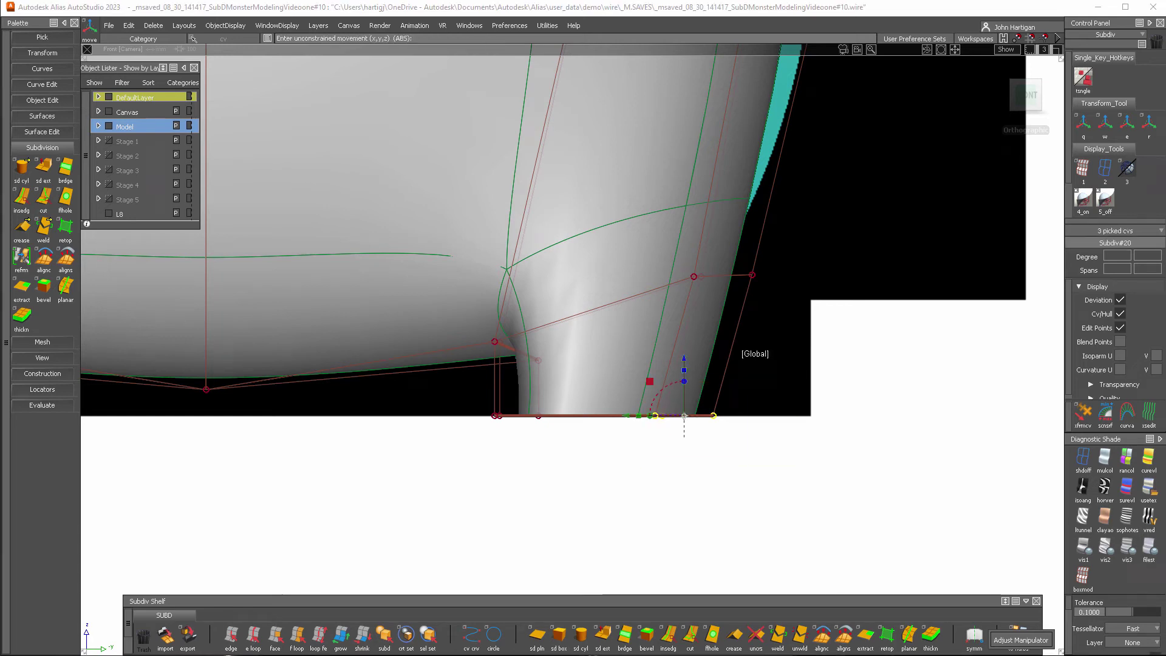
left_click_drag(623, 399, 587, 415)
Step: Raise the center vertex of the body's underside and the vertices where the legs' inner sides meet it
middle_click_drag(783, 451, 978, 469, "alt+shift")
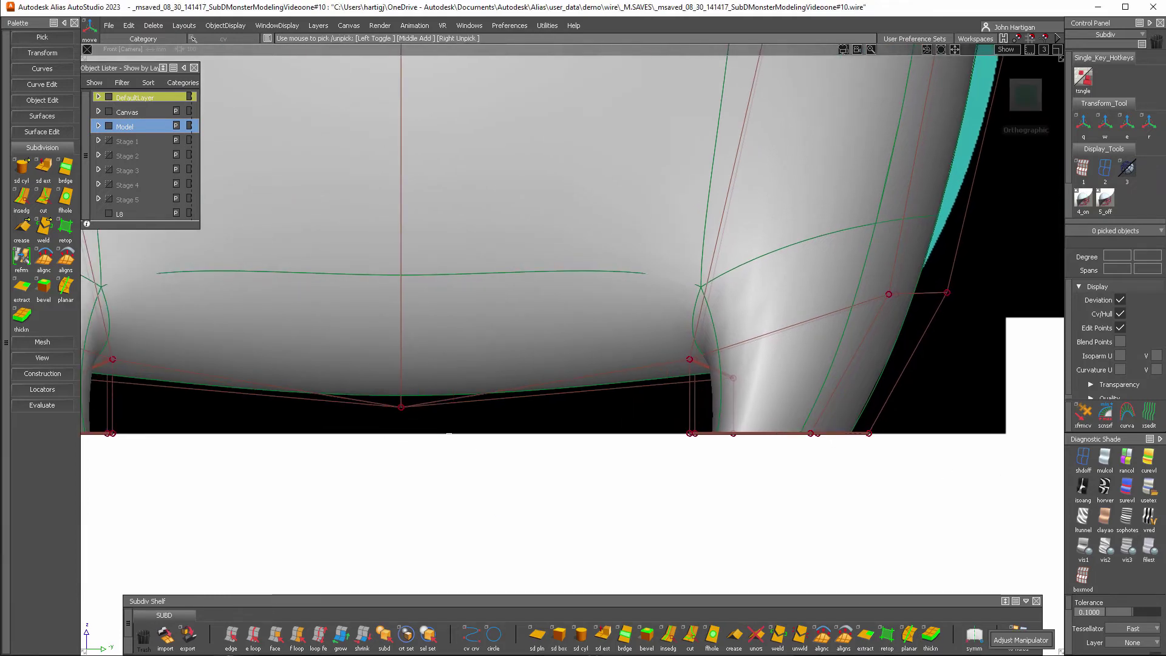
left_click(402, 406)
left_click_drag(402, 353, 401, 309)
left_click_drag(549, 509, 545, 407, "ctrl+shift")
mouse_move(598, 384)
left_mouse_down("ctrl+shift")
mouse_move(663, 337)
mouse_move(761, 396)
left_mouse_up("ctrl+shift")
left_click_drag(711, 313, 711, 295)
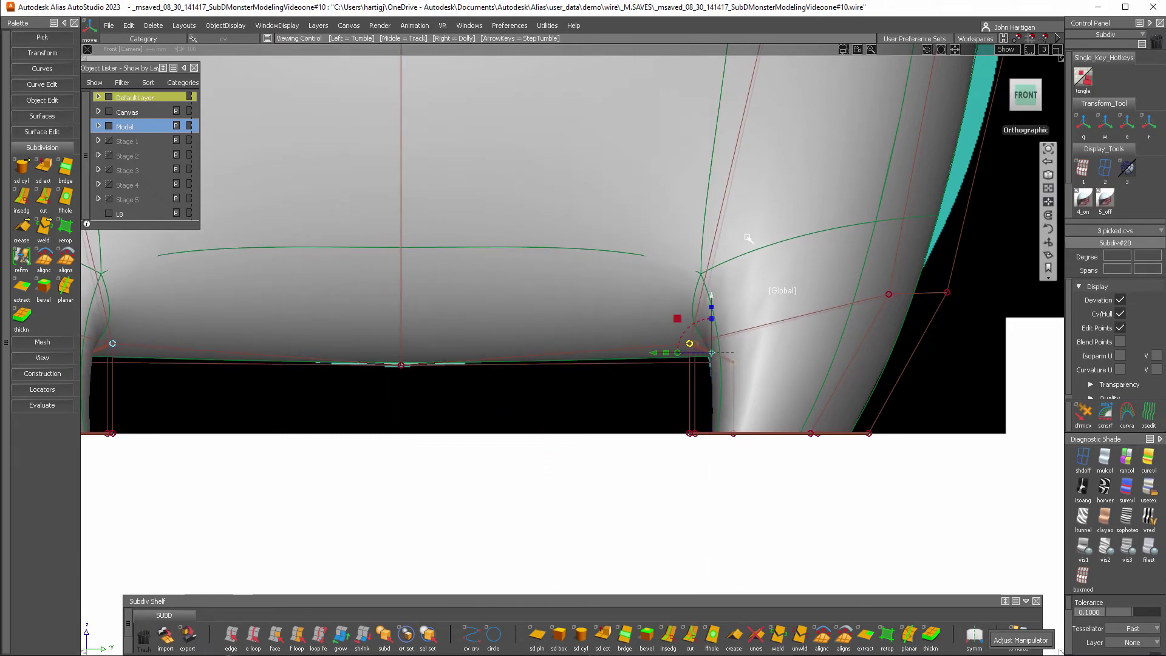
Step: Frame the body and both legs in the front view and clear the vertex selection
right_click_drag(752, 240, 728, 430, "alt+shift")
middle_click_drag(729, 432, 714, 585, "alt+shift")
left_click_drag(879, 371, 841, 291, "ctrl+shift")
right_click_drag(811, 229, 778, 351, "alt+shift")
middle_click_drag(778, 351, 761, 408, "alt+shift")
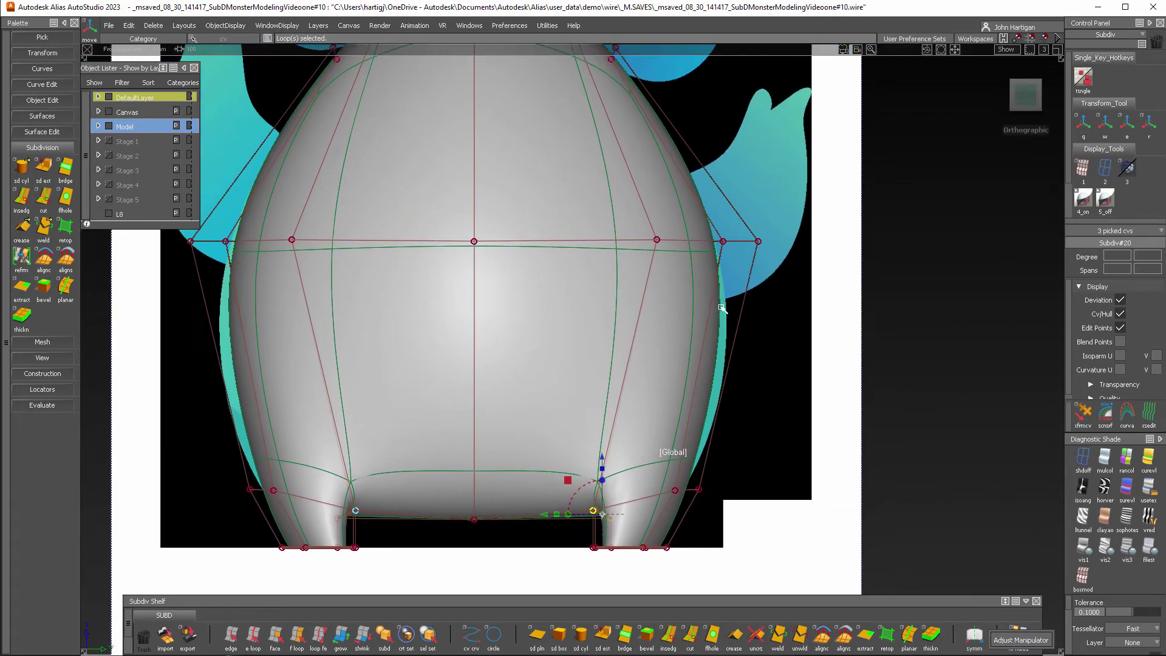
left_click_drag(555, 274, 515, 285, "ctrl+shift")
left_click_drag(544, 226, 565, 261)
right_click_drag(524, 327, 524, 276, "ctrl+shift")
left_click(547, 317)
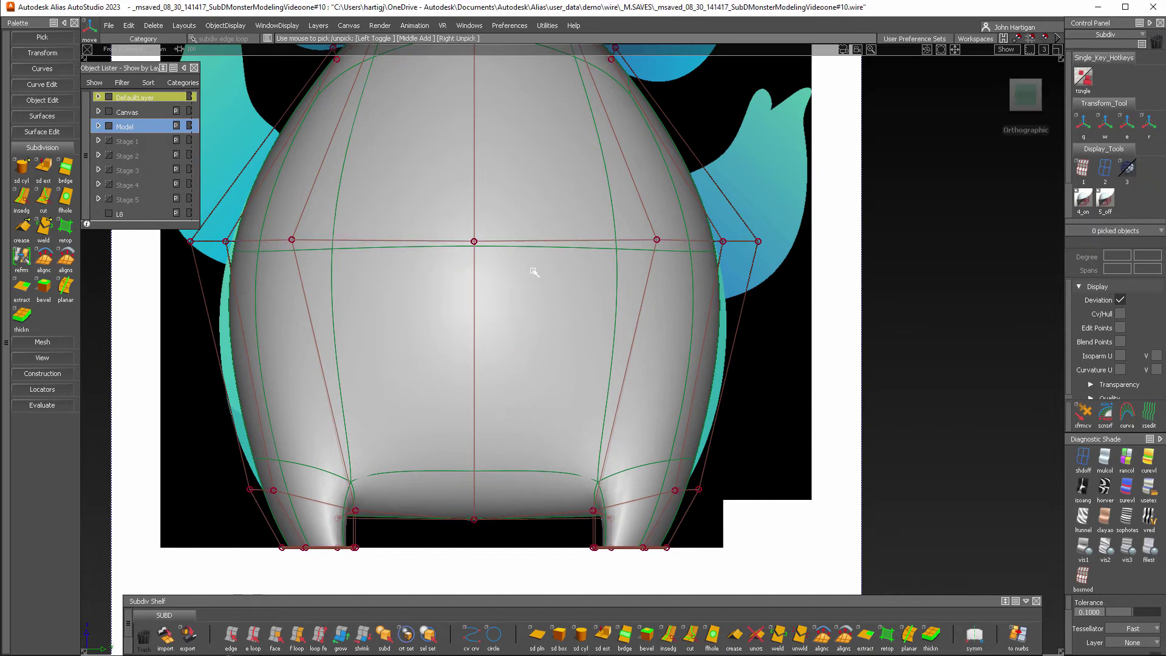
Step: Lower the horizontal edge loop around the body's middle and scale it wider sideways to match the reference outline
left_click_drag(532, 270, 491, 287, "ctrl+shift")
left_click(489, 225)
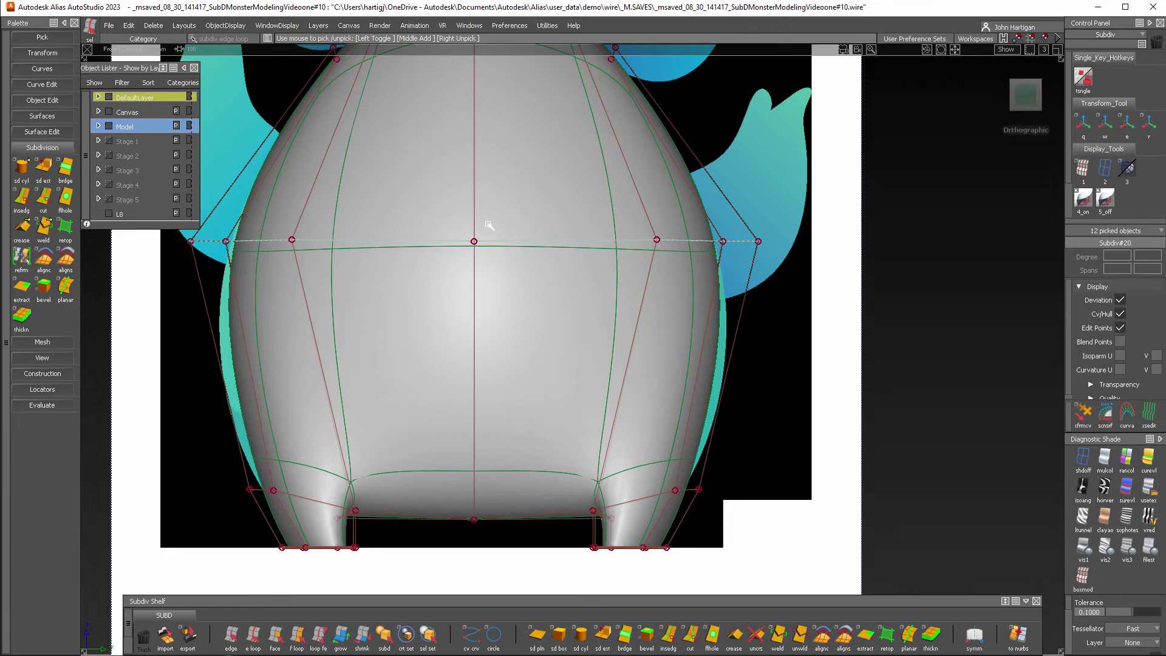
left_click_drag(507, 327, 509, 201, "ctrl+shift")
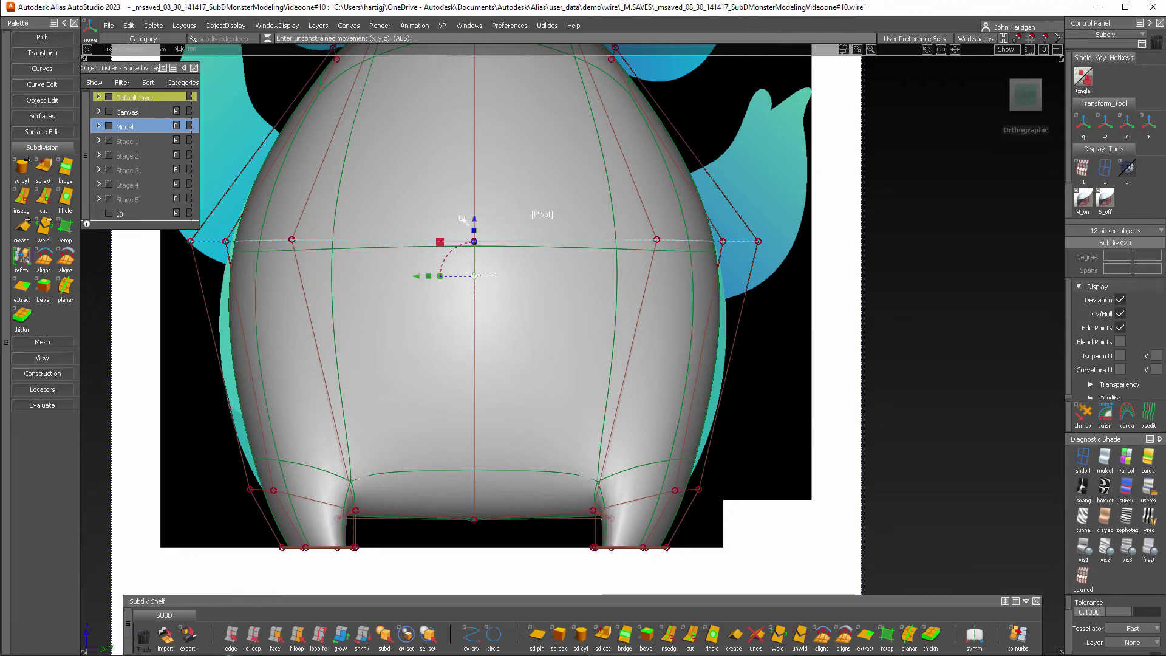
left_click(550, 214)
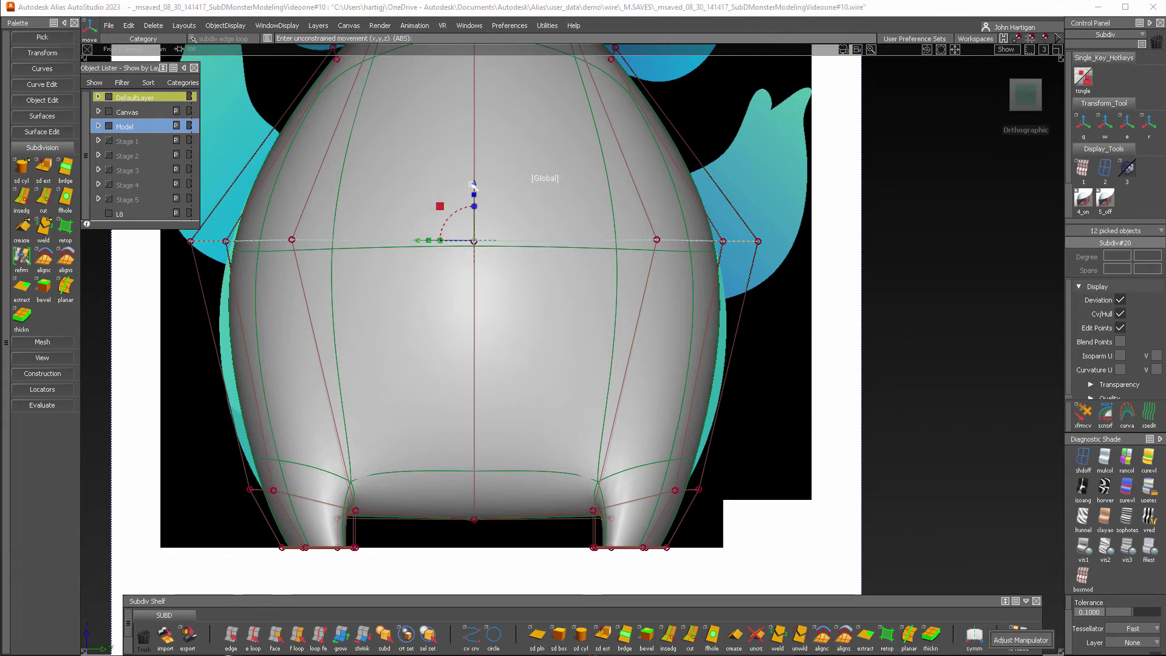
left_click_drag(474, 183, 469, 225)
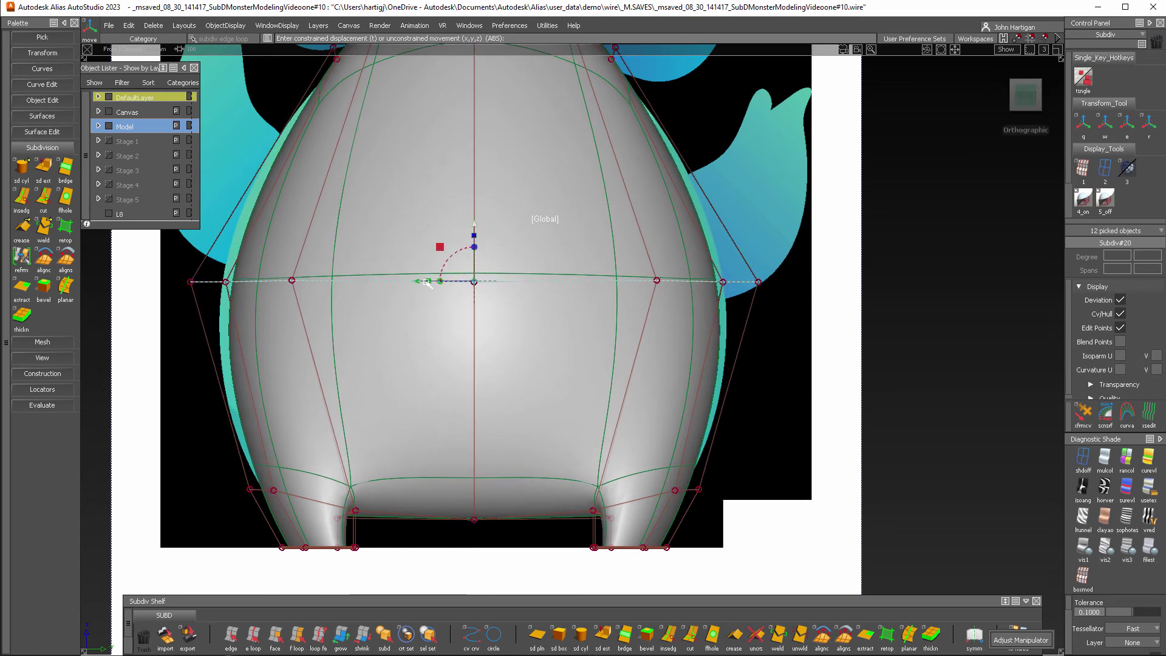
left_click_drag(427, 283, 442, 294)
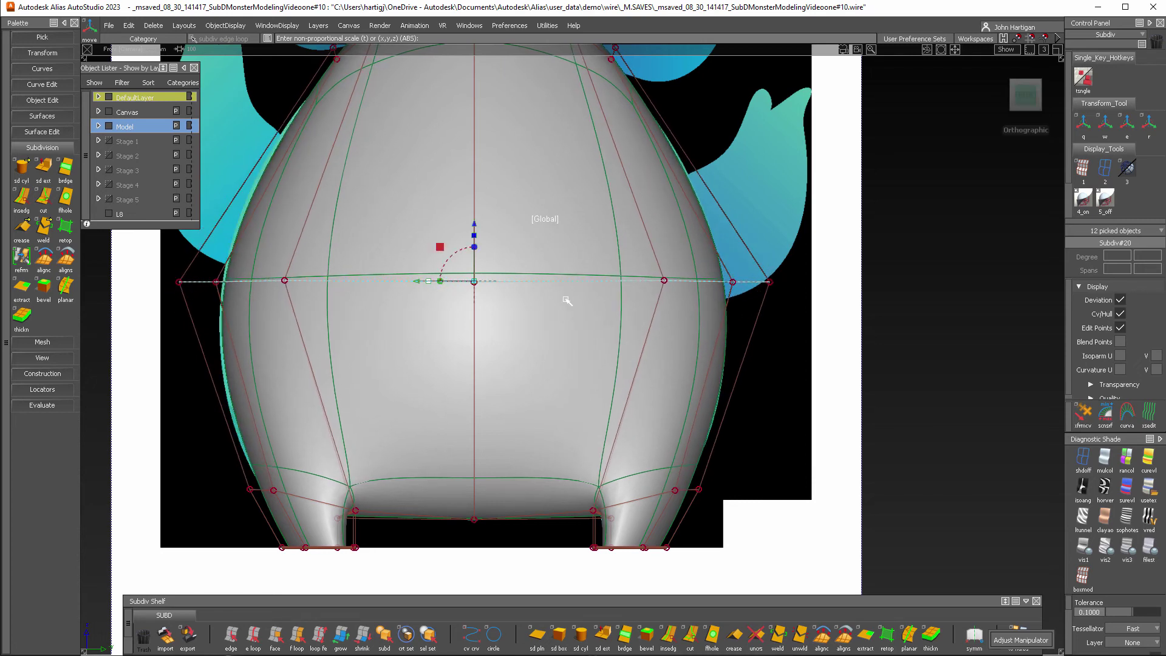
Step: Examine the body and legs at an angle in the perspective view and clear the edge loop selection
left_click_drag(666, 310, 703, 373, "alt+shift")
middle_click_drag(692, 498, 709, 315, "alt+shift")
right_click_drag(709, 315, 722, 438, "alt+shift")
left_click_drag(721, 437, 715, 370, "alt+shift")
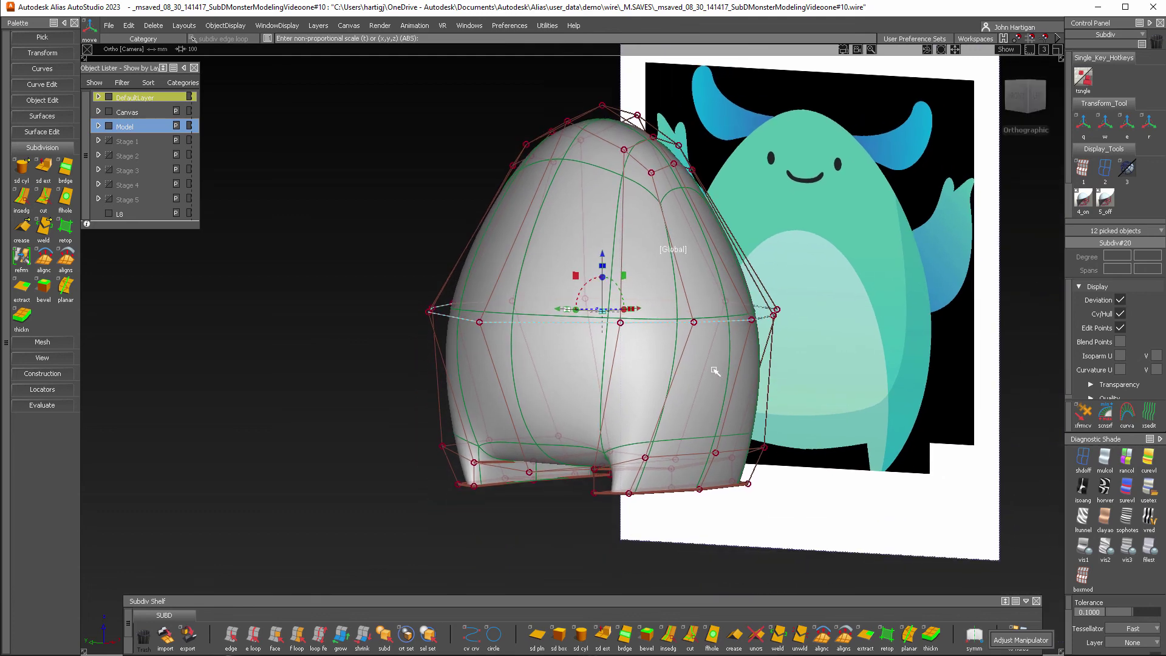
left_click_drag(359, 445, 315, 259, "ctrl+shift")
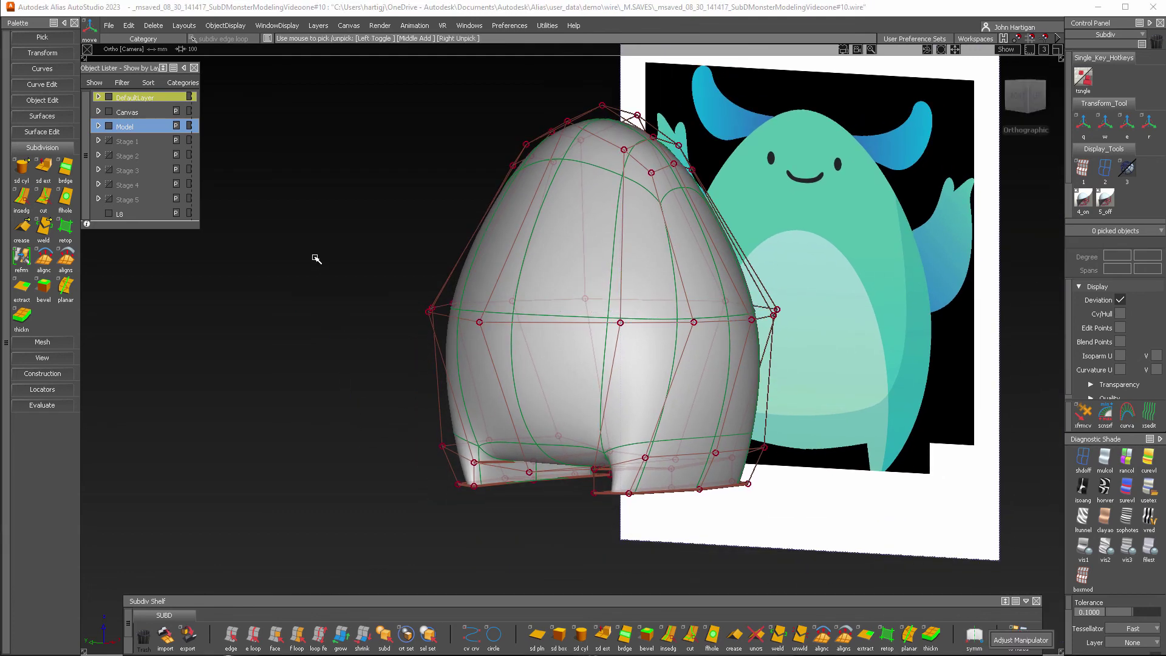